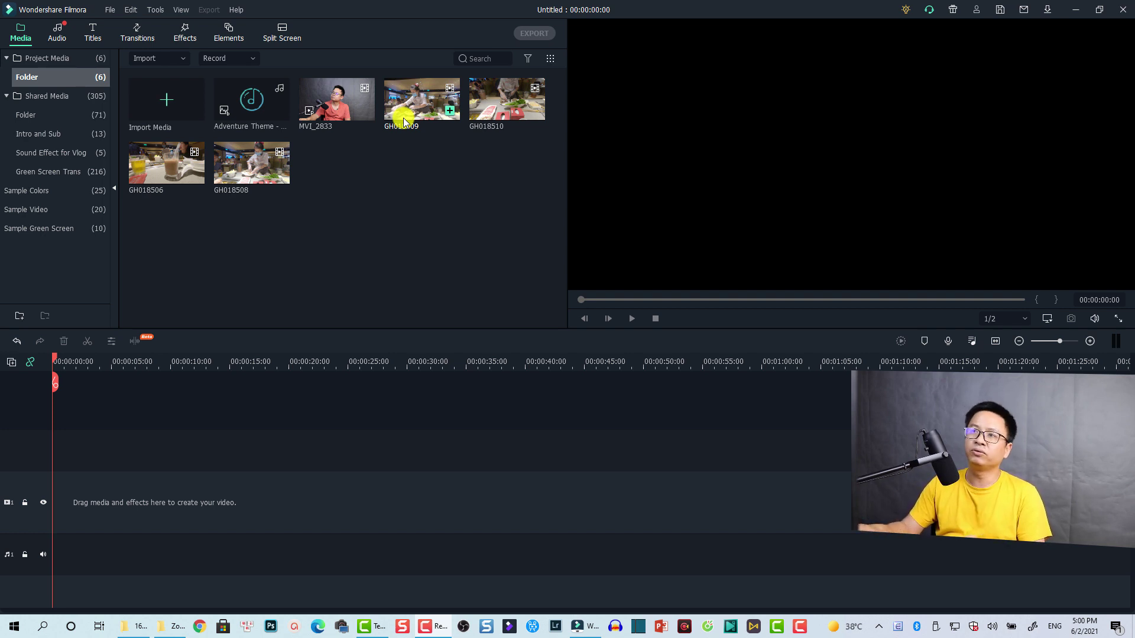
Play the restaurant clip GH018509 in the preview and stop it at about 00:00:02:09
{"action": "double_click", "coordinate": [414, 108]}
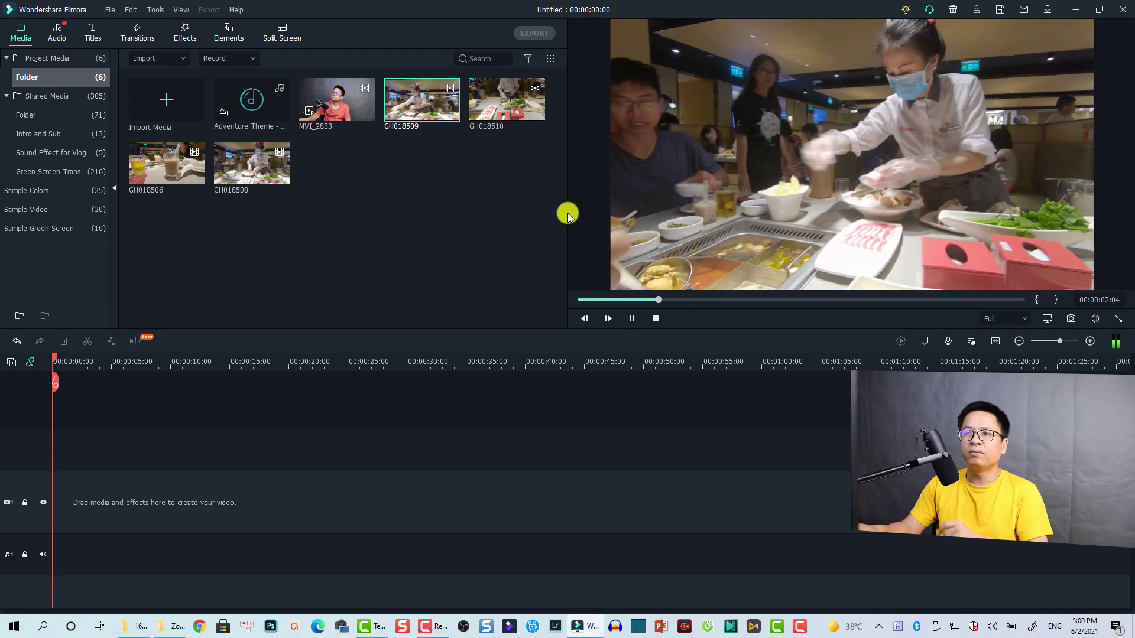
{"action": "key", "text": "space"}
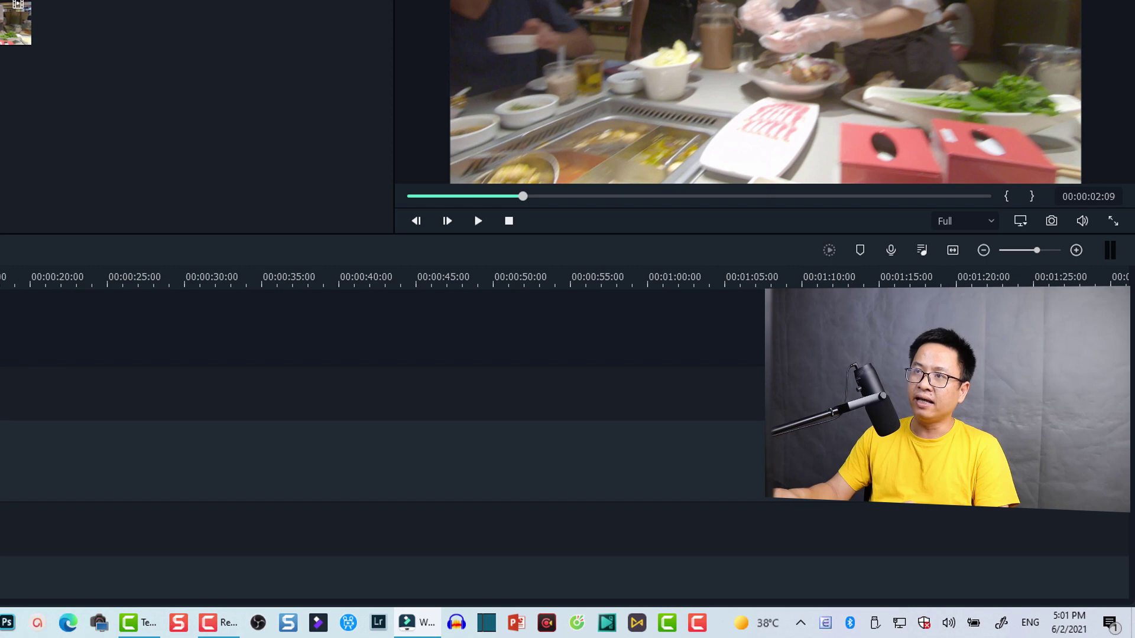
Pause the preview and change its playback quality from Full to 1/2
{"action": "left_click", "coordinate": [478, 223]}
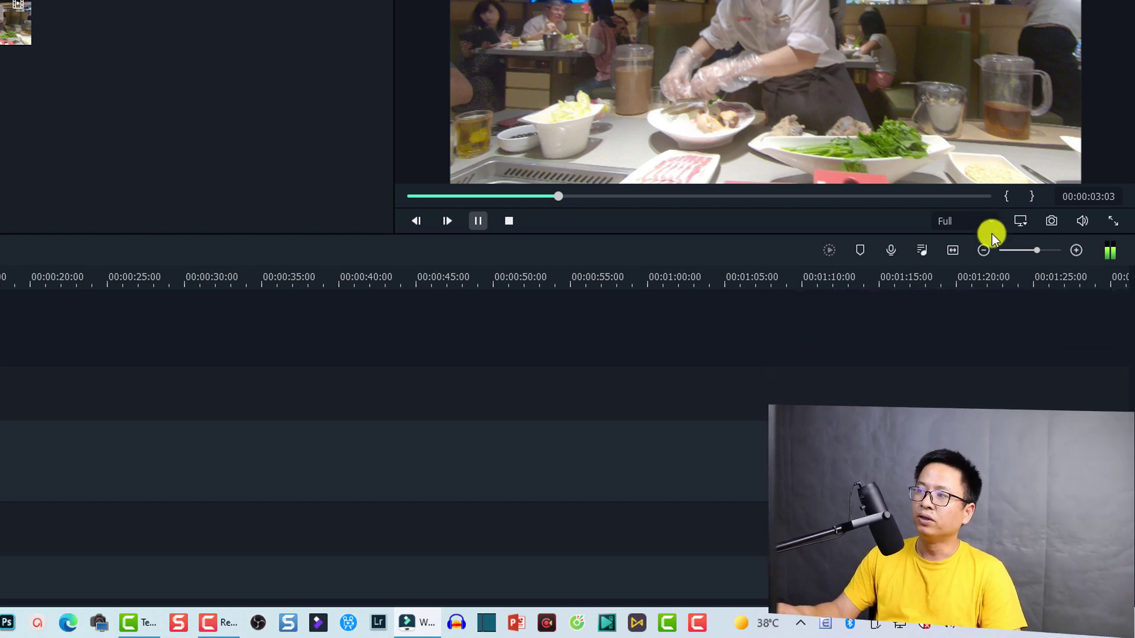
{"action": "left_click", "coordinate": [991, 223]}
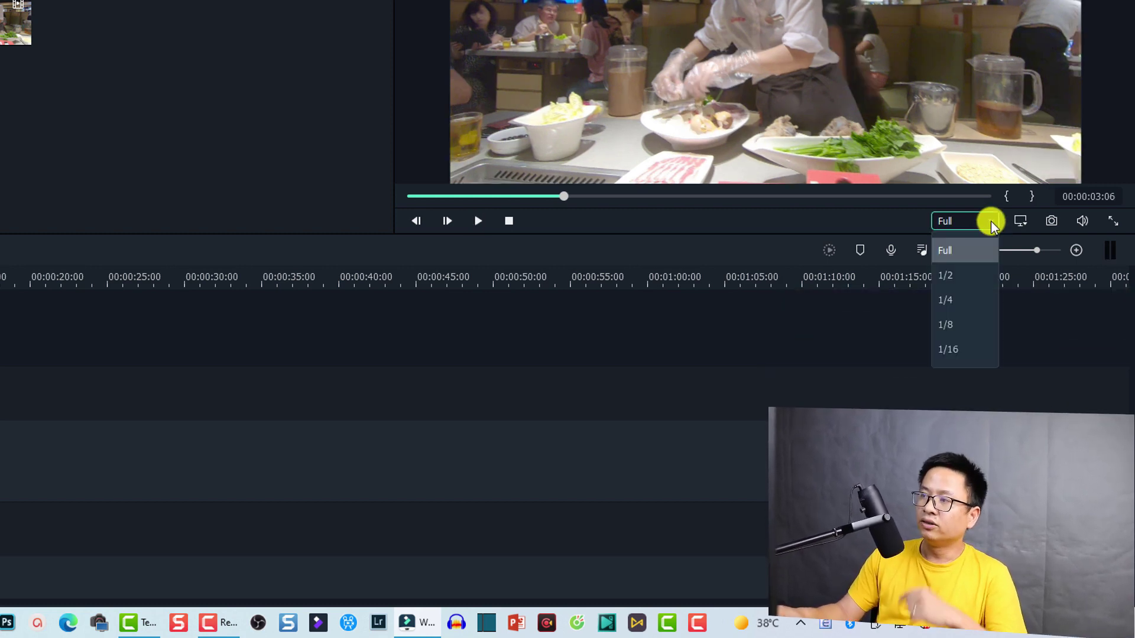
{"action": "left_click", "coordinate": [948, 280]}
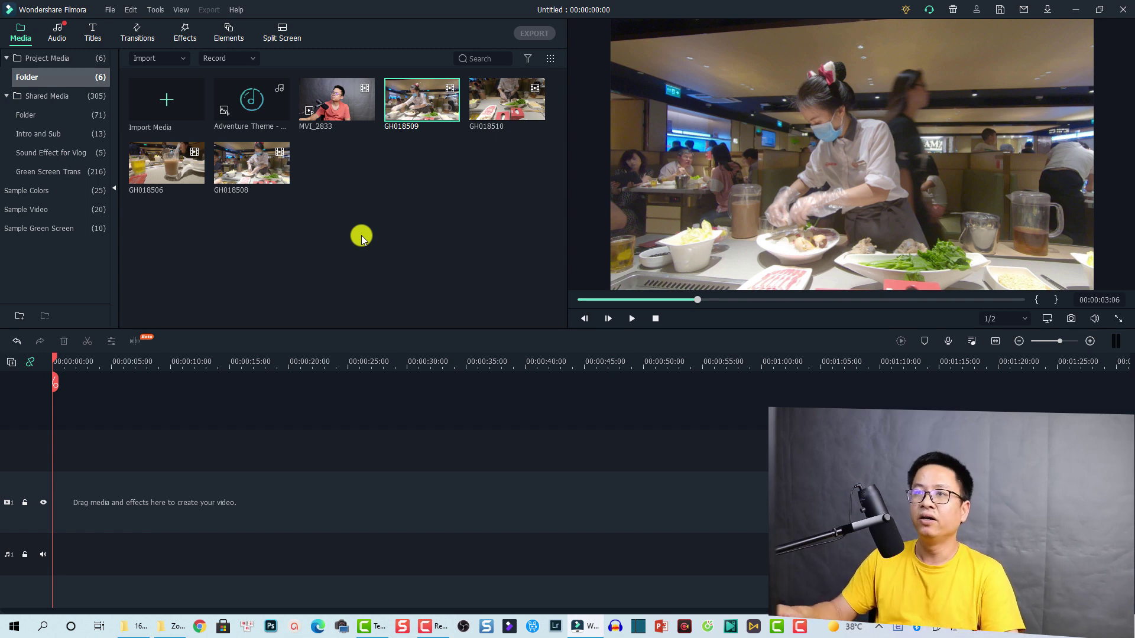
Preview the talking-head clip MVI_2833 and pause it at 00:00:16:06, leaving the timeline empty
{"action": "left_click", "coordinate": [323, 119]}
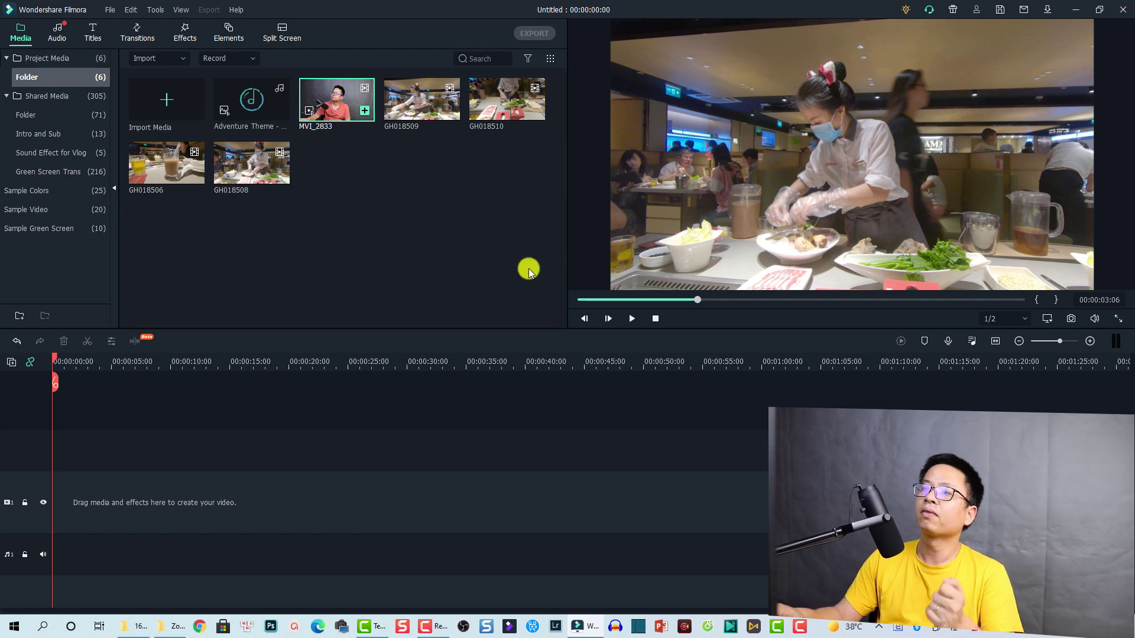
{"action": "key", "text": "space"}
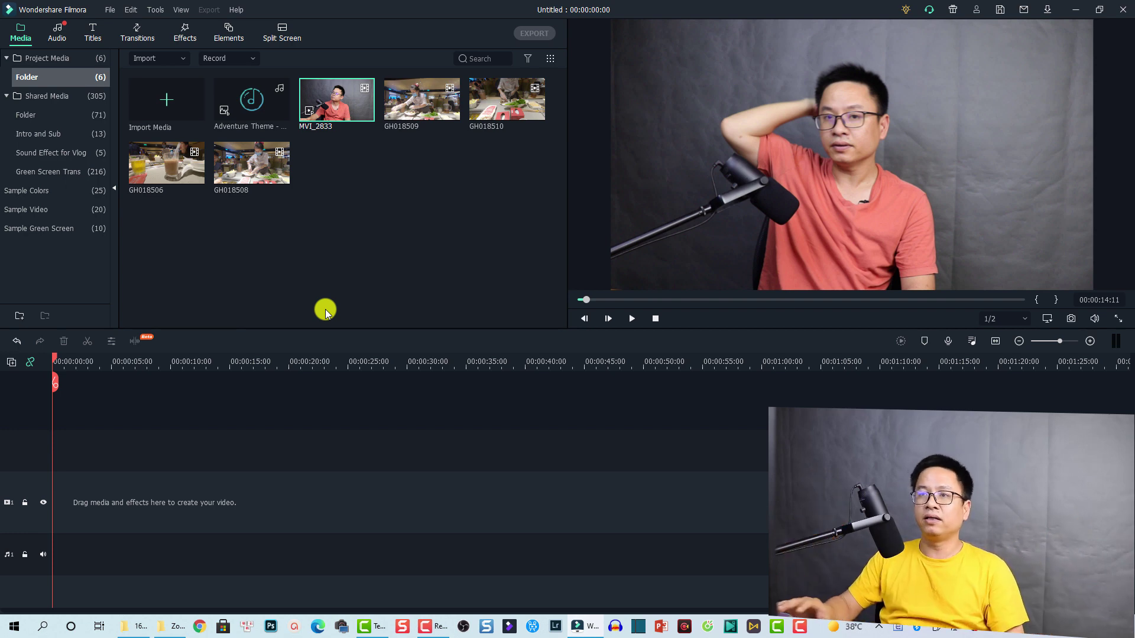
{"action": "left_click_drag", "start_coordinate": [330, 117], "coordinate": [111, 453]}
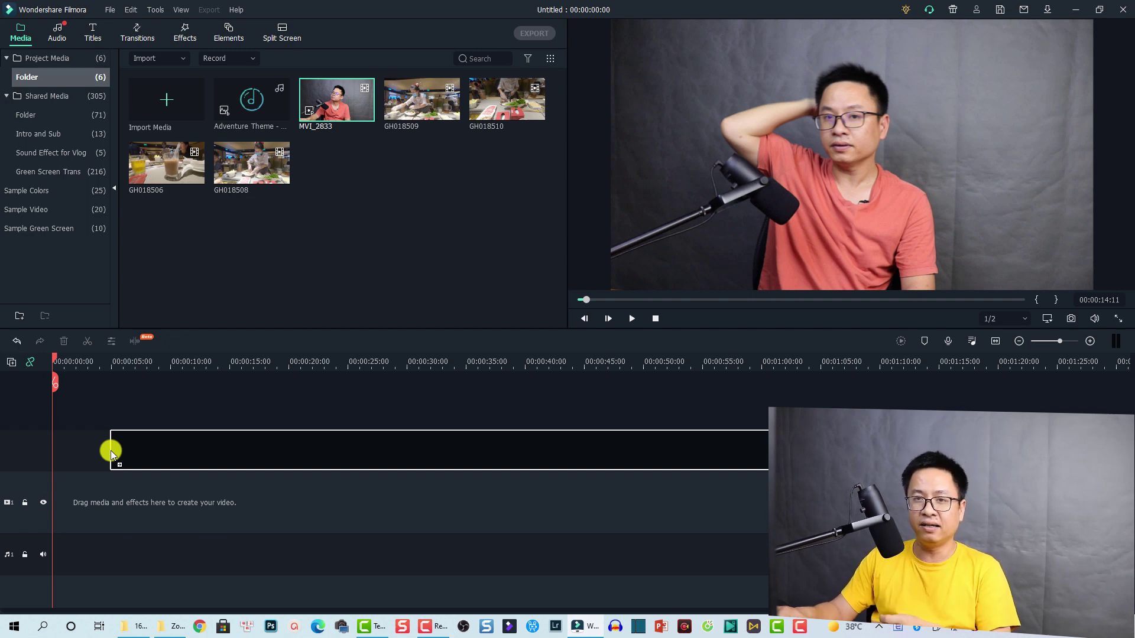
{"action": "left_click_drag", "start_coordinate": [112, 453], "coordinate": [246, 257]}
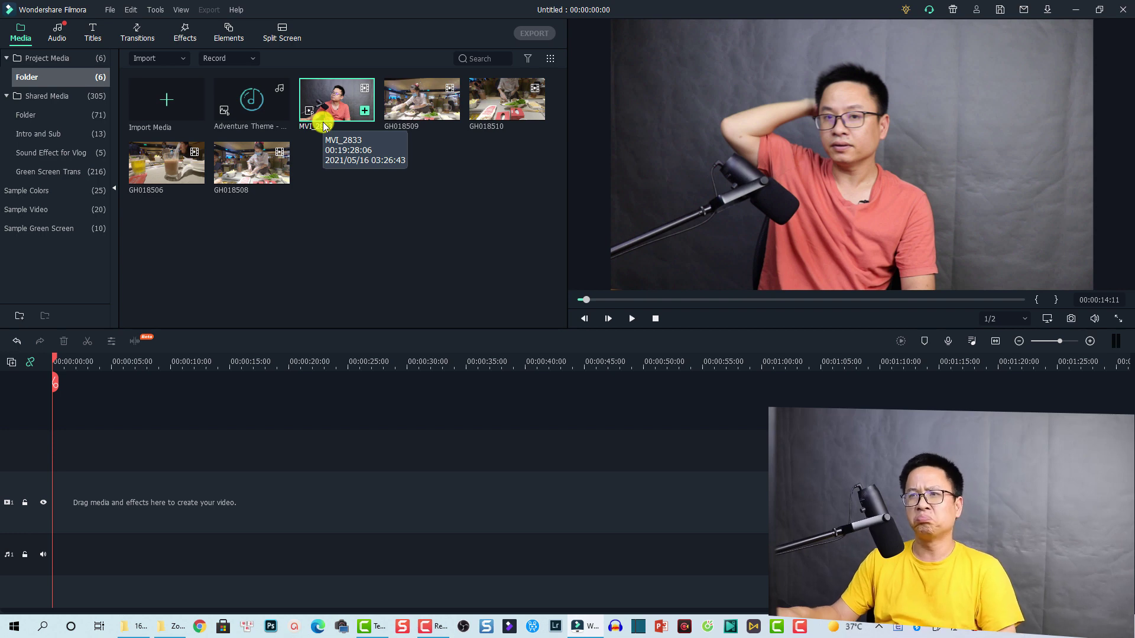
{"action": "left_click", "coordinate": [635, 320]}
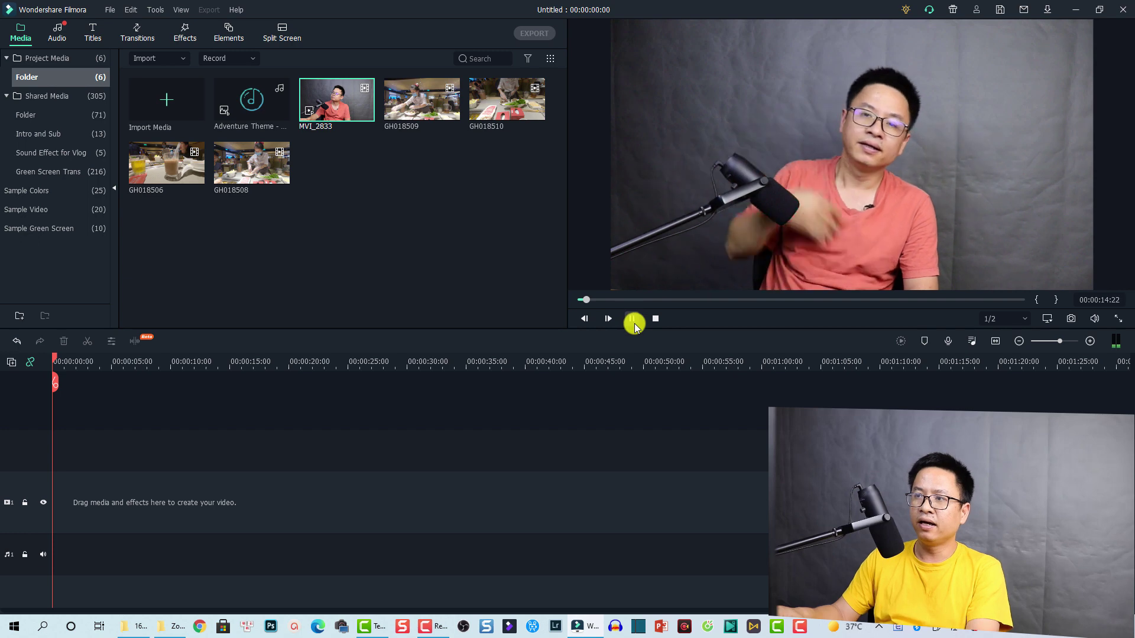
{"action": "key", "text": "space"}
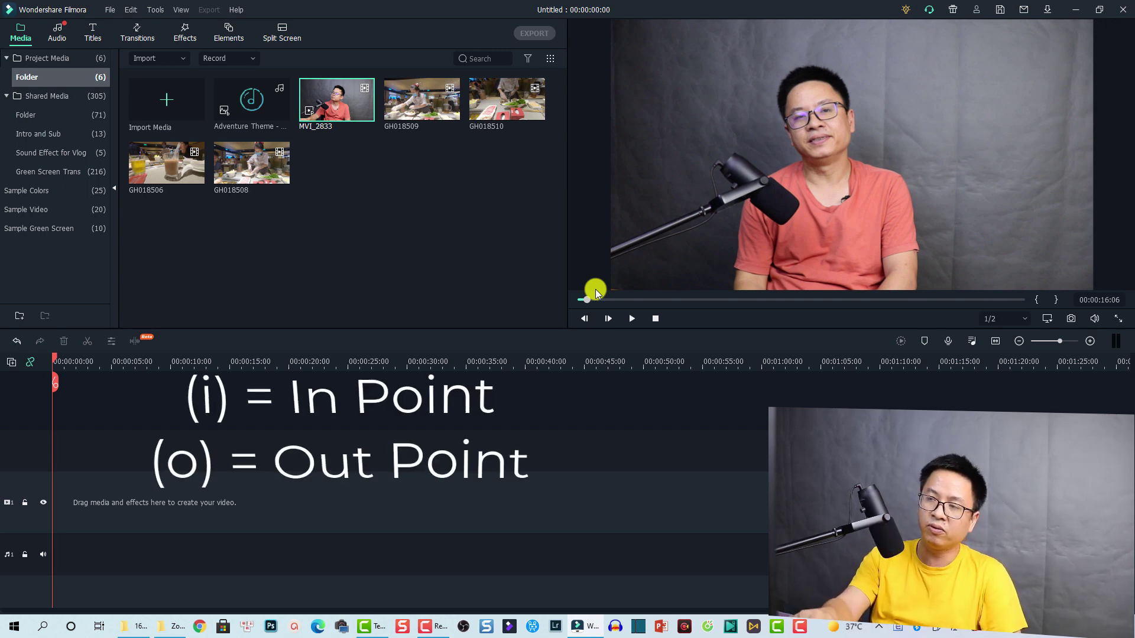
Mark an In point on MVI_2833 at the current preview position
{"action": "key", "text": "i"}
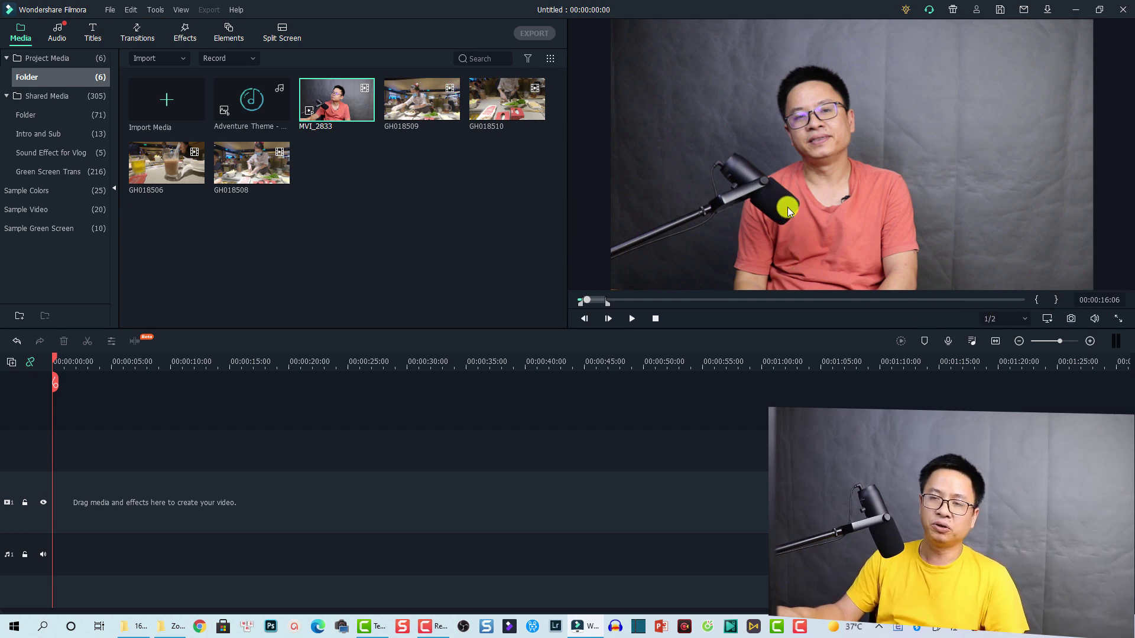
Place MVI_2833 on video track 1, matching the project to 1920 x 1080 24fps
{"action": "left_click_drag", "start_coordinate": [788, 212], "coordinate": [97, 545]}
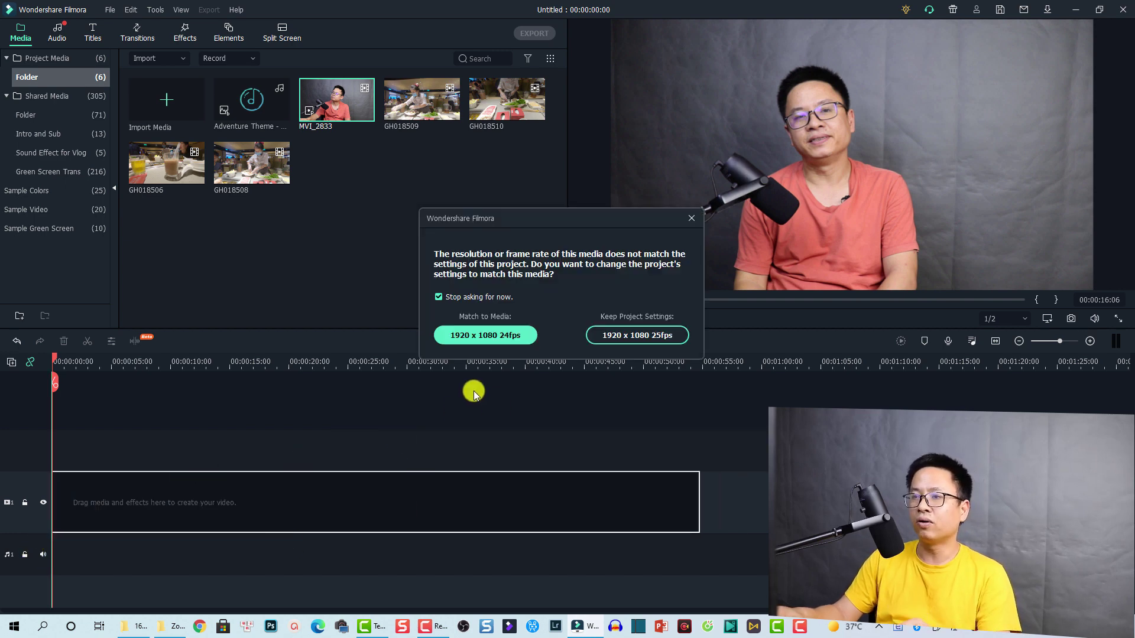
{"action": "left_click", "coordinate": [479, 341]}
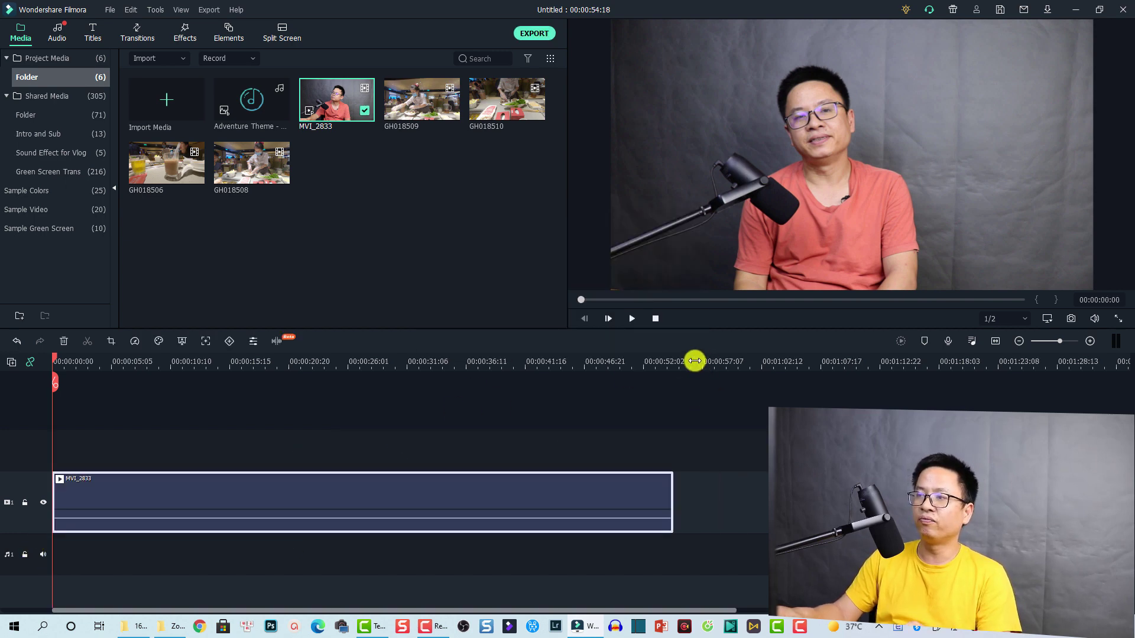
{"action": "left_click", "coordinate": [674, 363]}
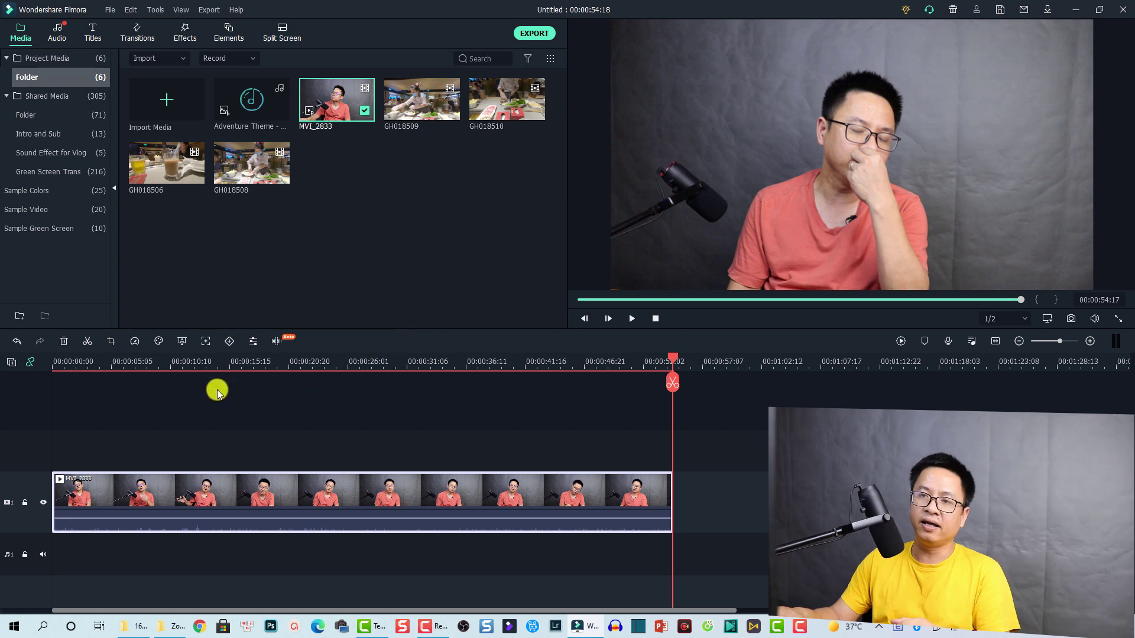
Move the playhead to about 00:00:06:12 in the MVI_2833 clip
{"action": "left_click", "coordinate": [125, 363]}
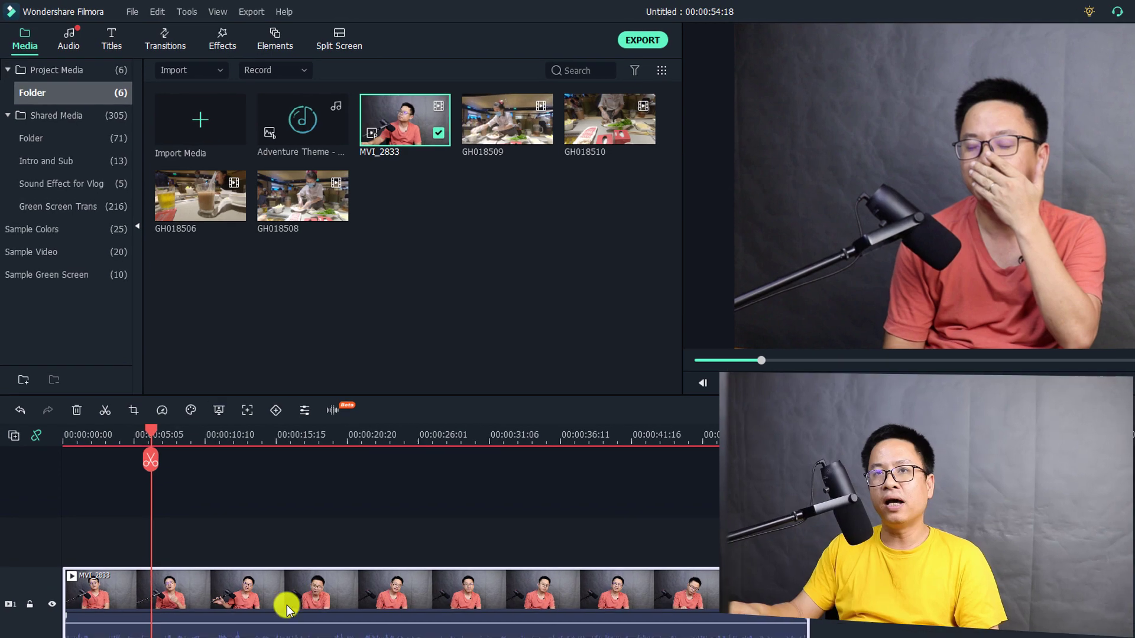
Set the project to a 9:16 portrait aspect ratio at 1080 x 1920 resolution
{"action": "left_click", "coordinate": [131, 12]}
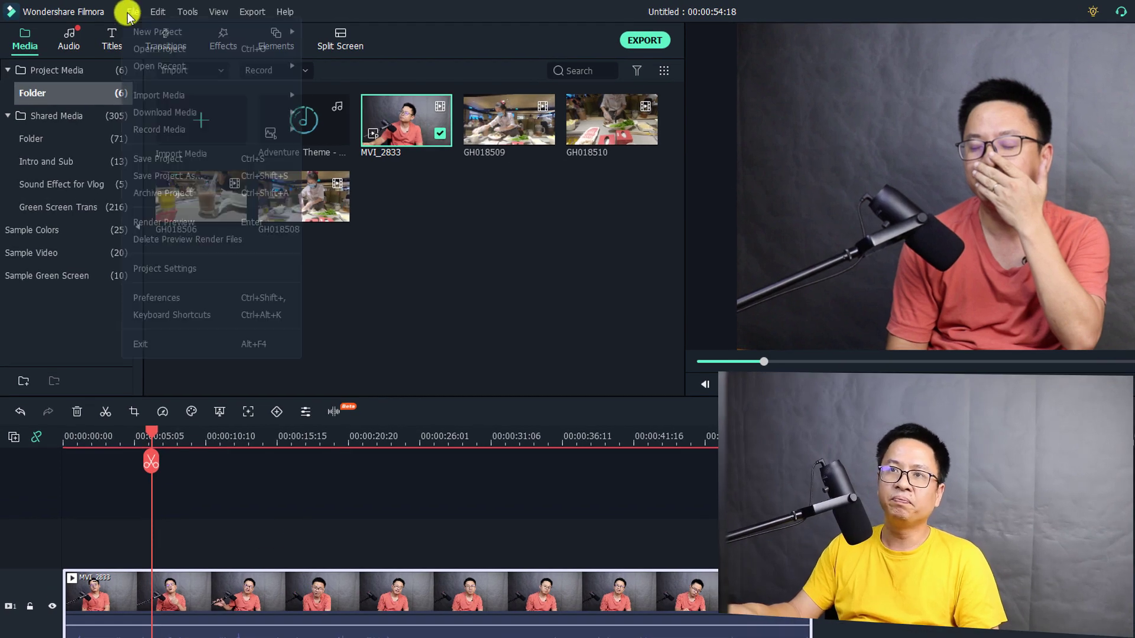
{"action": "left_click", "coordinate": [160, 270]}
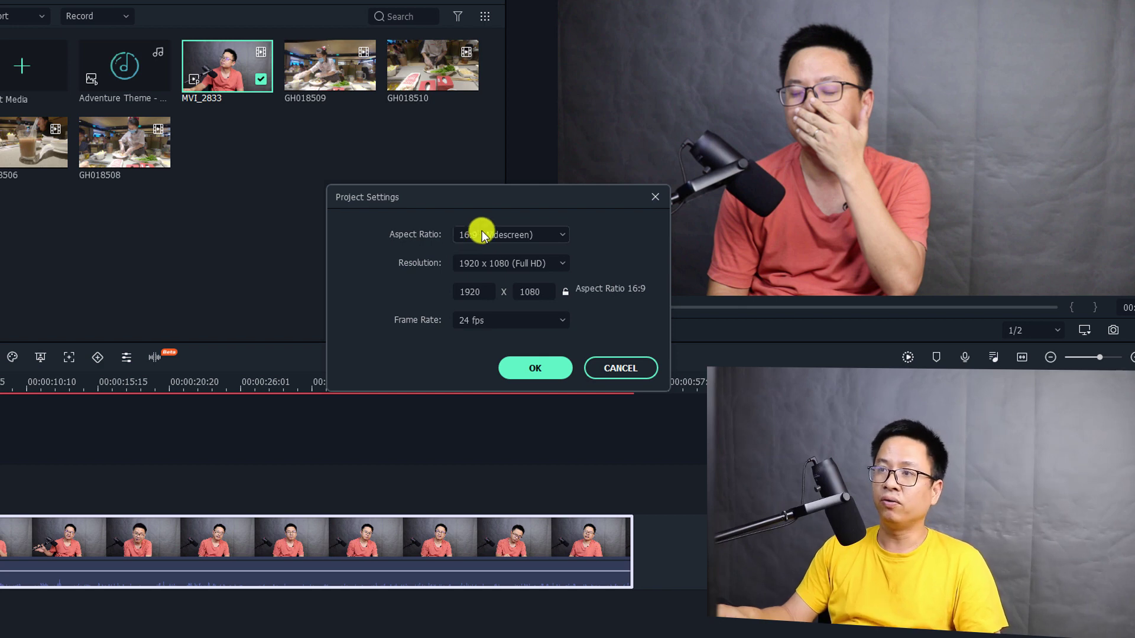
{"action": "left_click", "coordinate": [482, 235]}
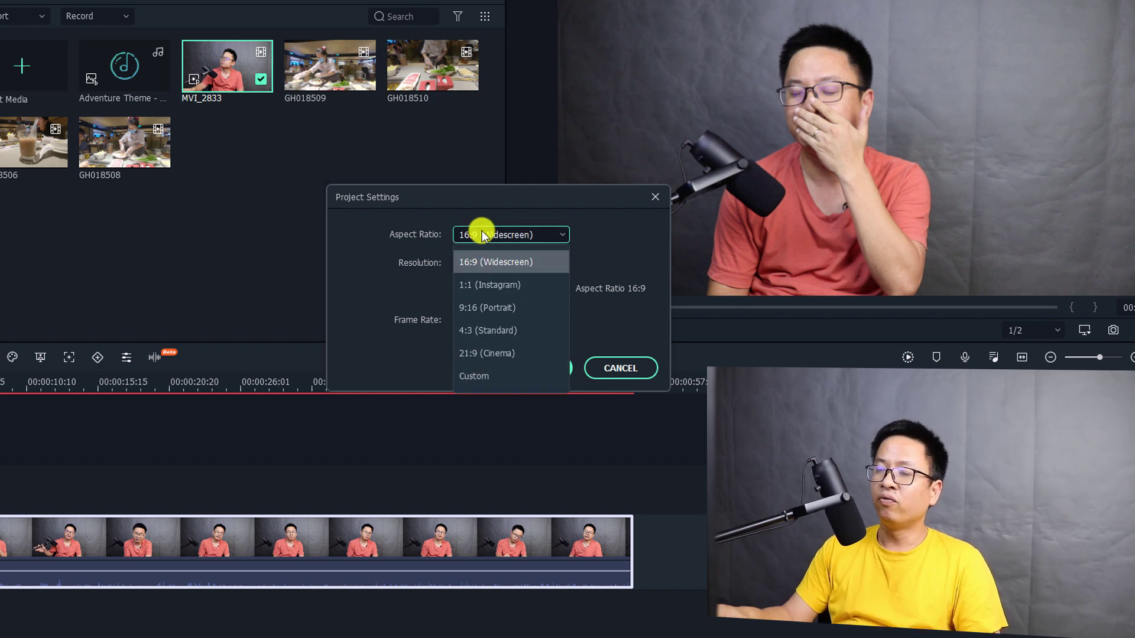
{"action": "left_click", "coordinate": [472, 312]}
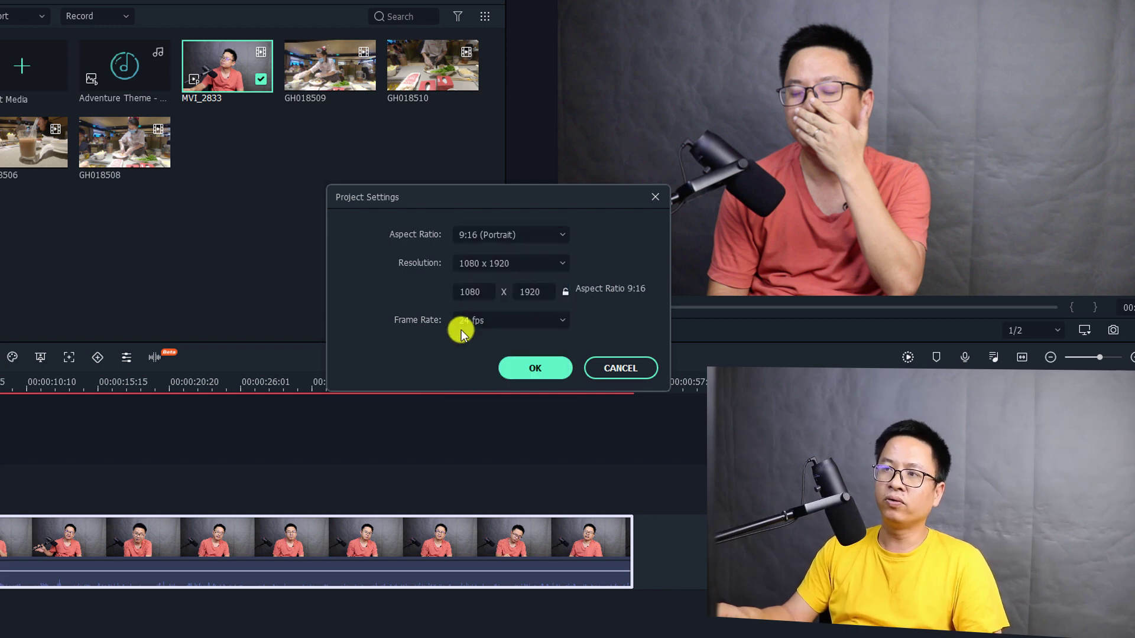
{"action": "left_click", "coordinate": [489, 267]}
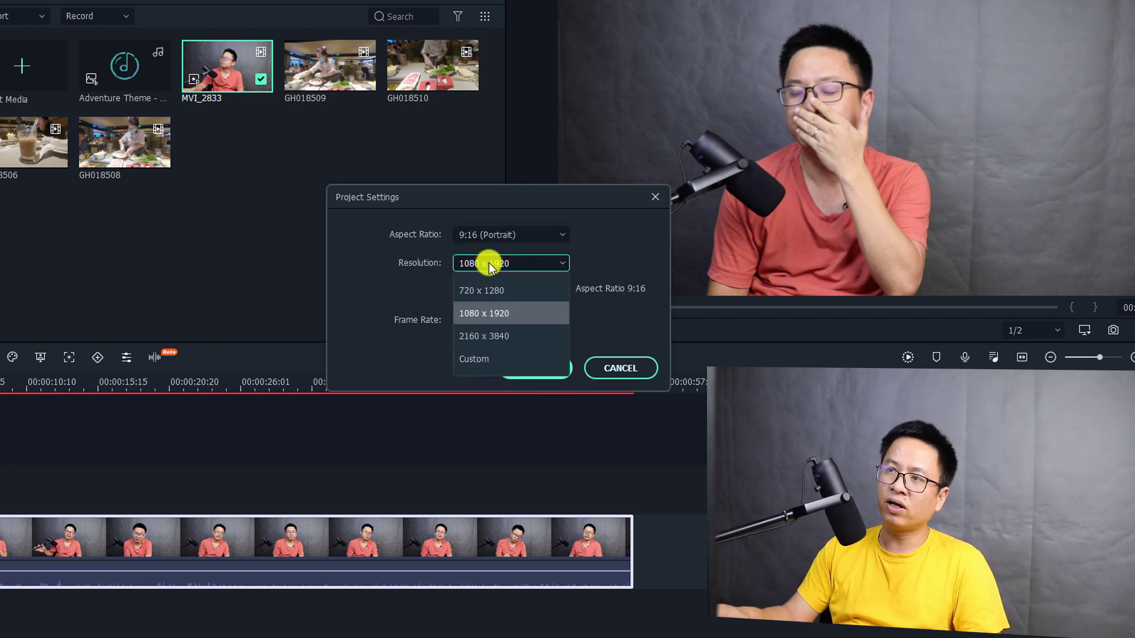
{"action": "left_click", "coordinate": [485, 316]}
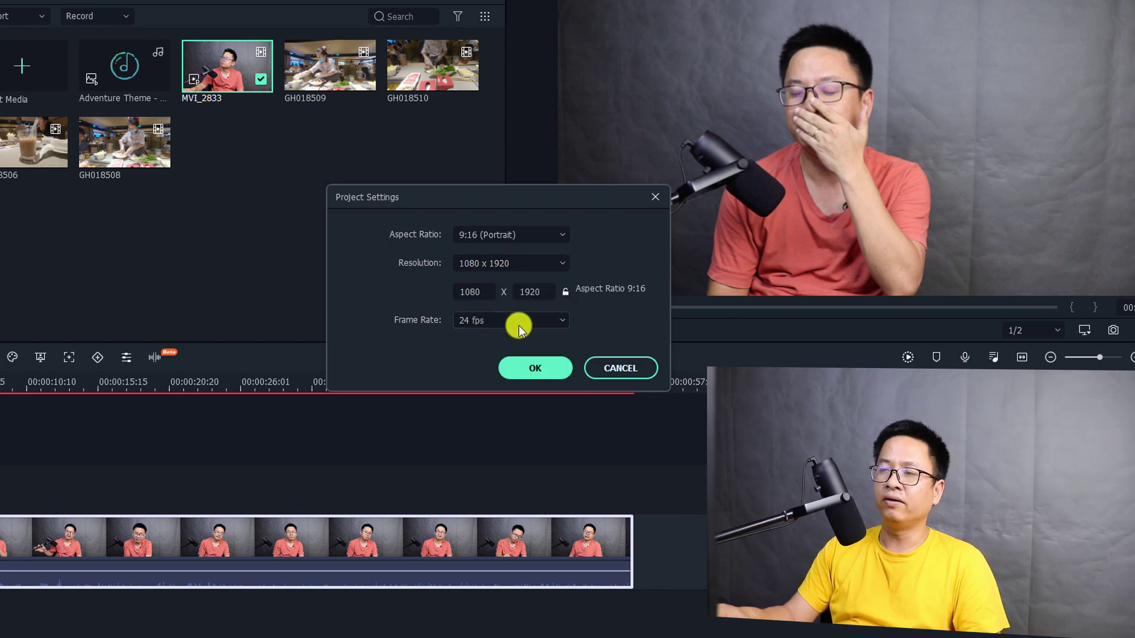
{"action": "left_click", "coordinate": [528, 370]}
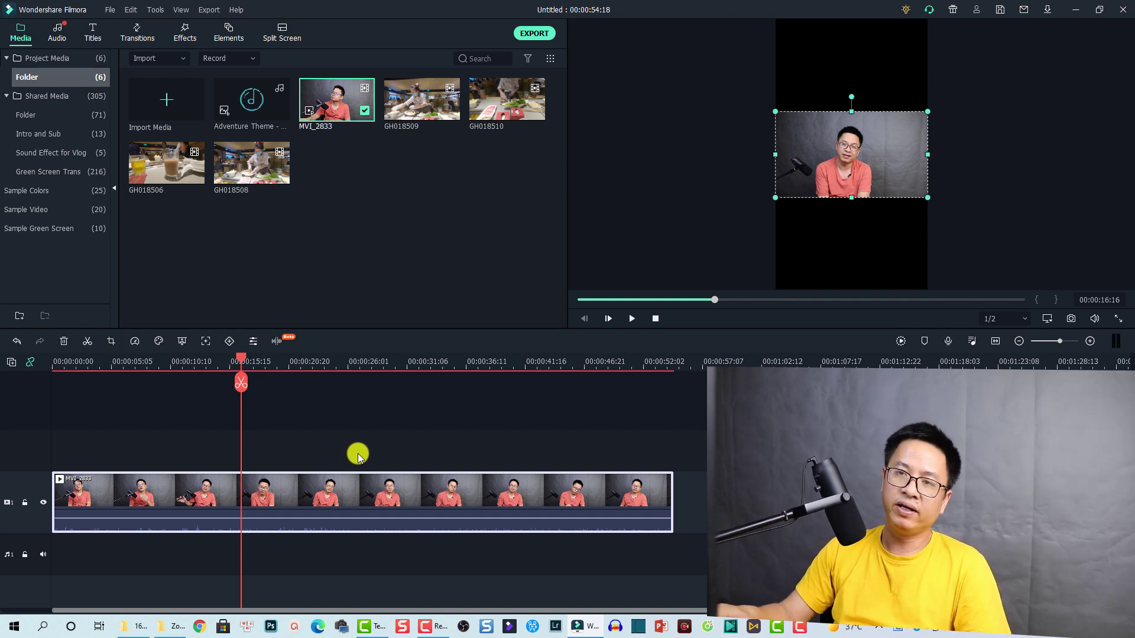
Crop MVI_2833 to a 9:16 ratio with the crop box shifted slightly left onto the speaker
{"action": "left_click", "coordinate": [111, 342]}
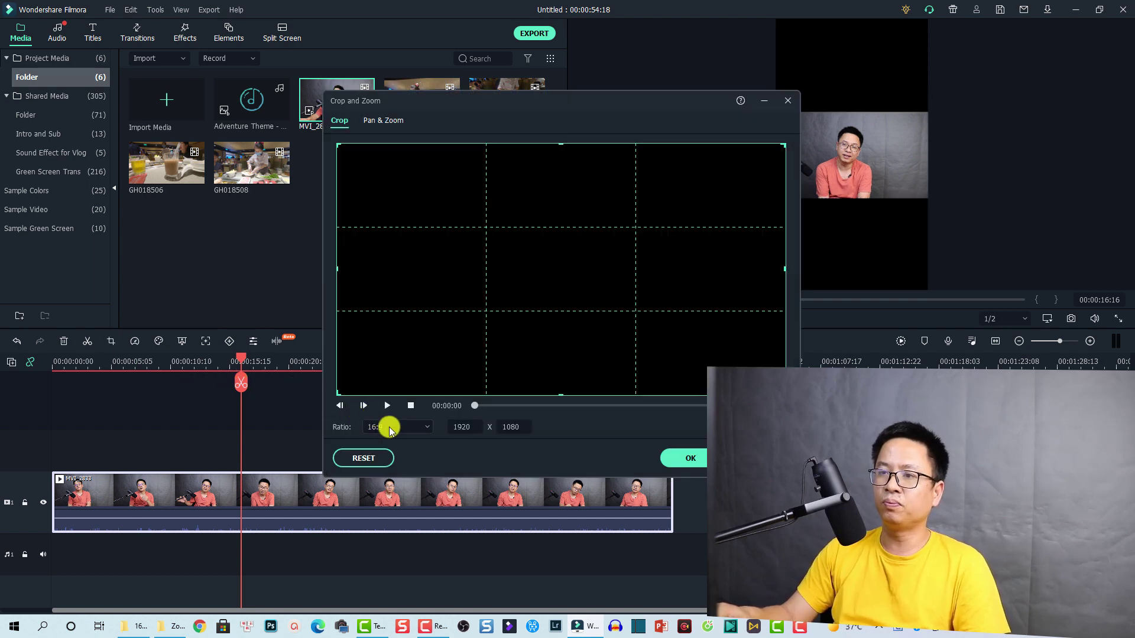
{"action": "left_click", "coordinate": [390, 427]}
{"action": "left_click", "coordinate": [371, 525]}
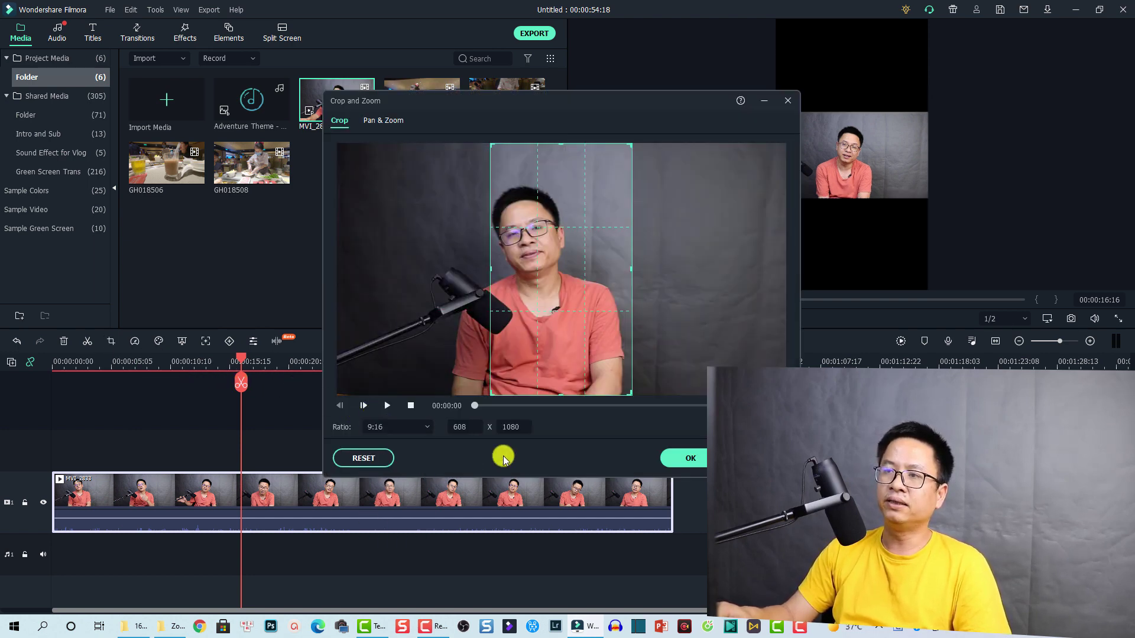
{"action": "left_click_drag", "start_coordinate": [564, 337], "coordinate": [541, 337]}
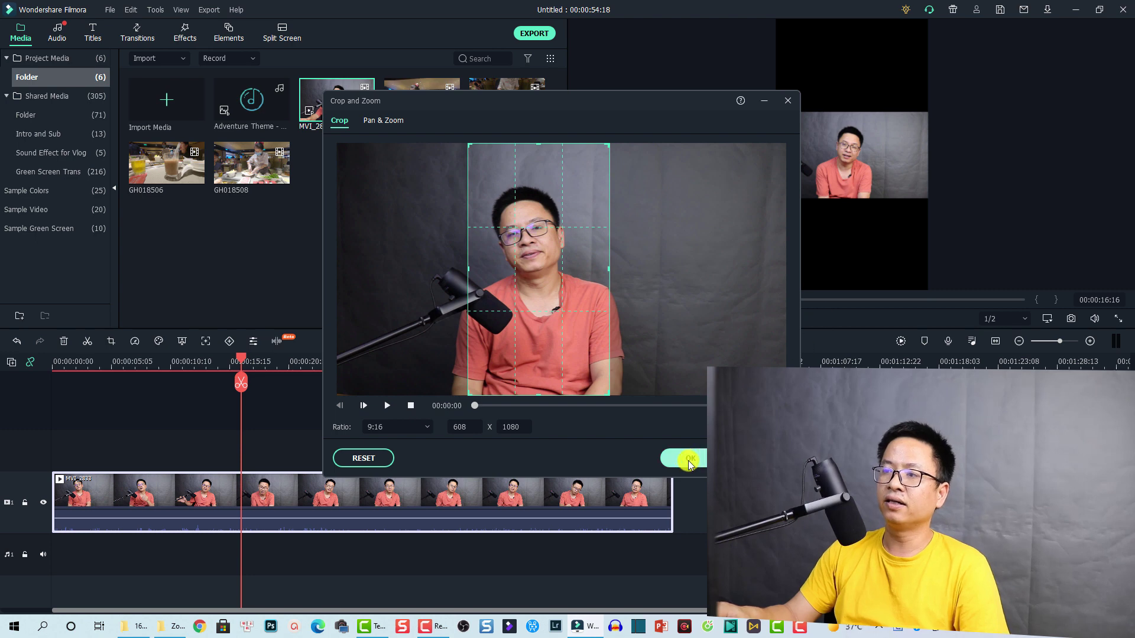
{"action": "key", "text": "Return"}
{"action": "left_click", "coordinate": [325, 362]}
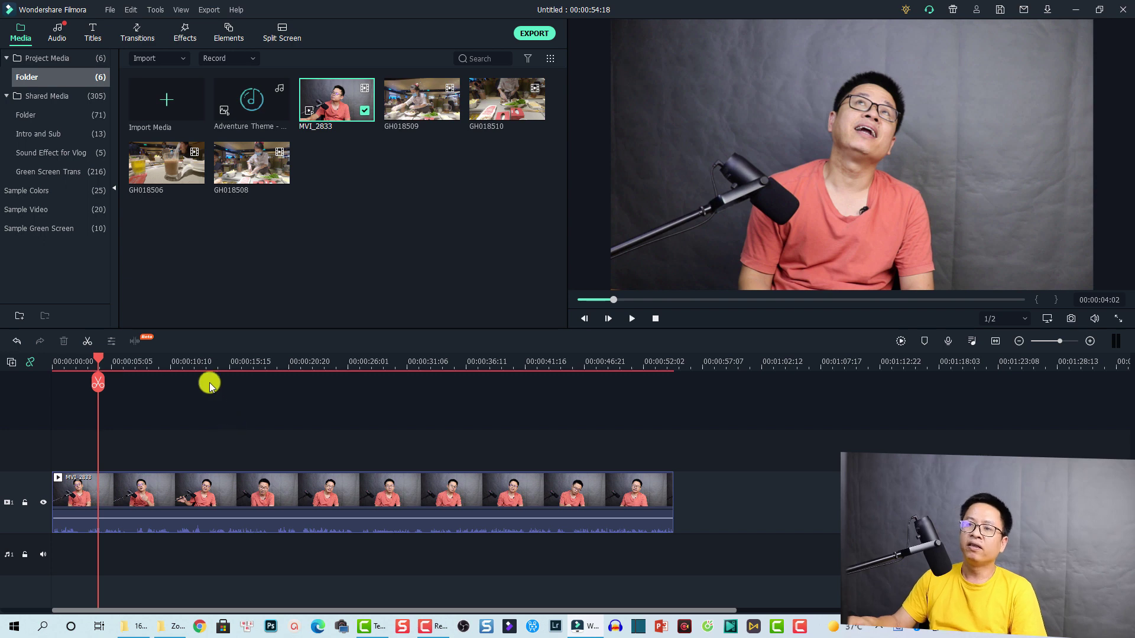
Insert a 5-second freeze frame at about 16 seconds into MVI_2833 and open its duration setting
{"action": "left_click", "coordinate": [204, 363]}
{"action": "left_click_drag", "start_coordinate": [206, 365], "coordinate": [259, 363]}
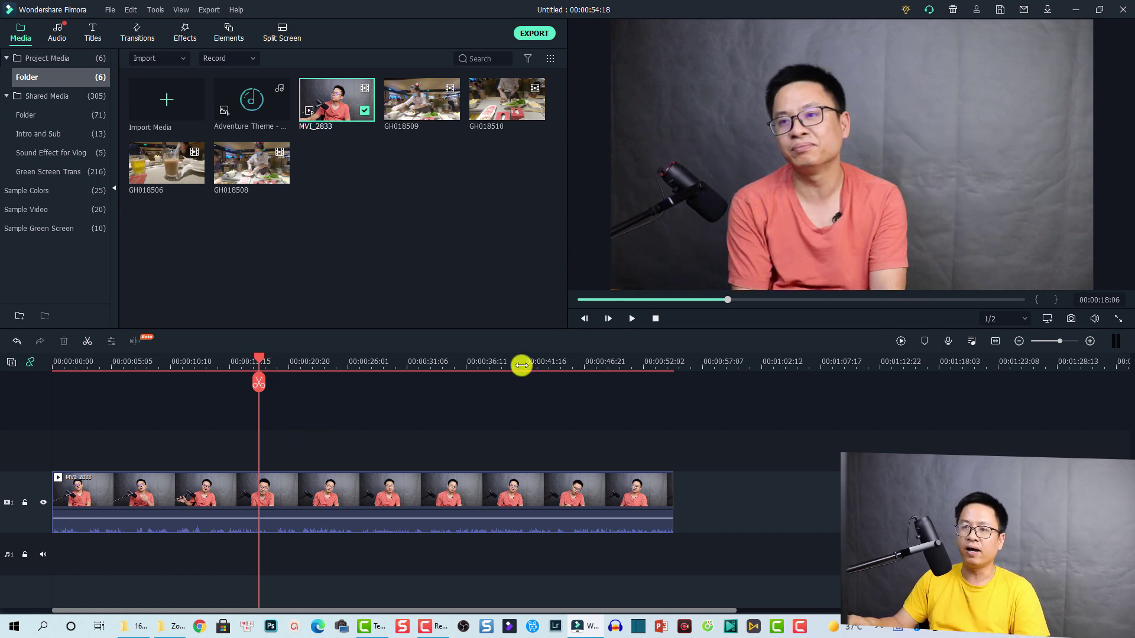
{"action": "left_click", "coordinate": [286, 494]}
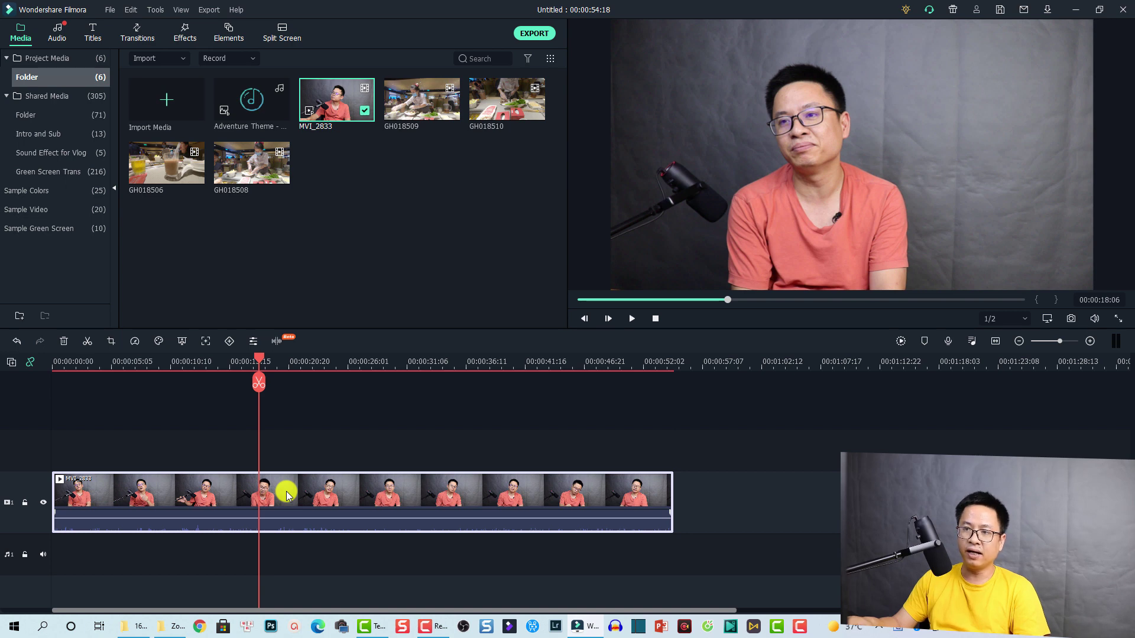
{"action": "right_click", "coordinate": [287, 495]}
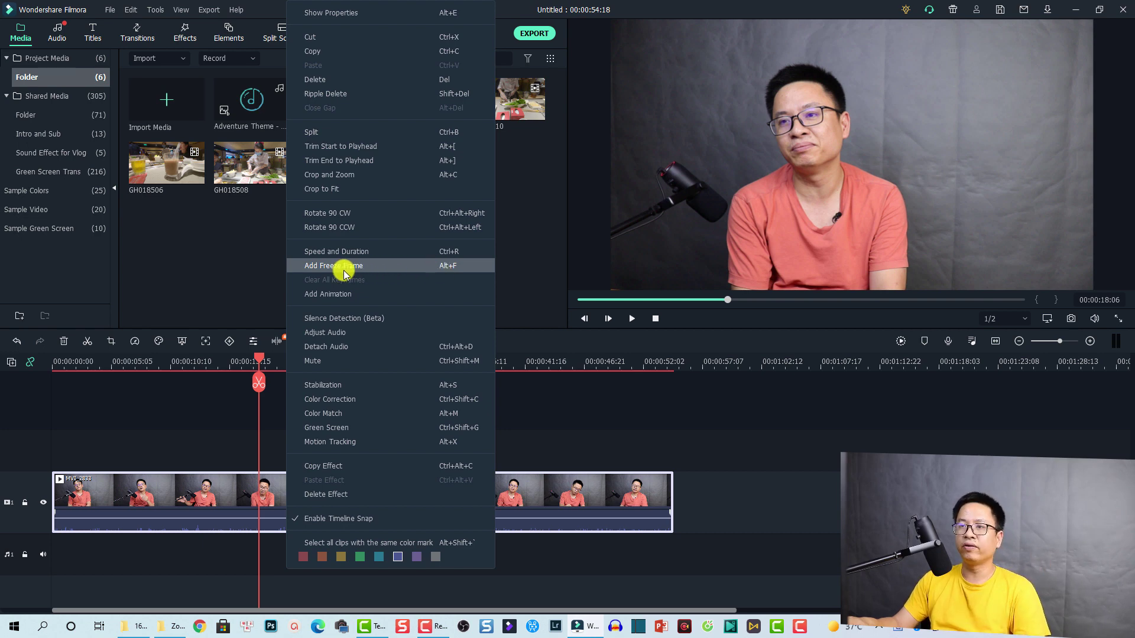
{"action": "left_click", "coordinate": [362, 265]}
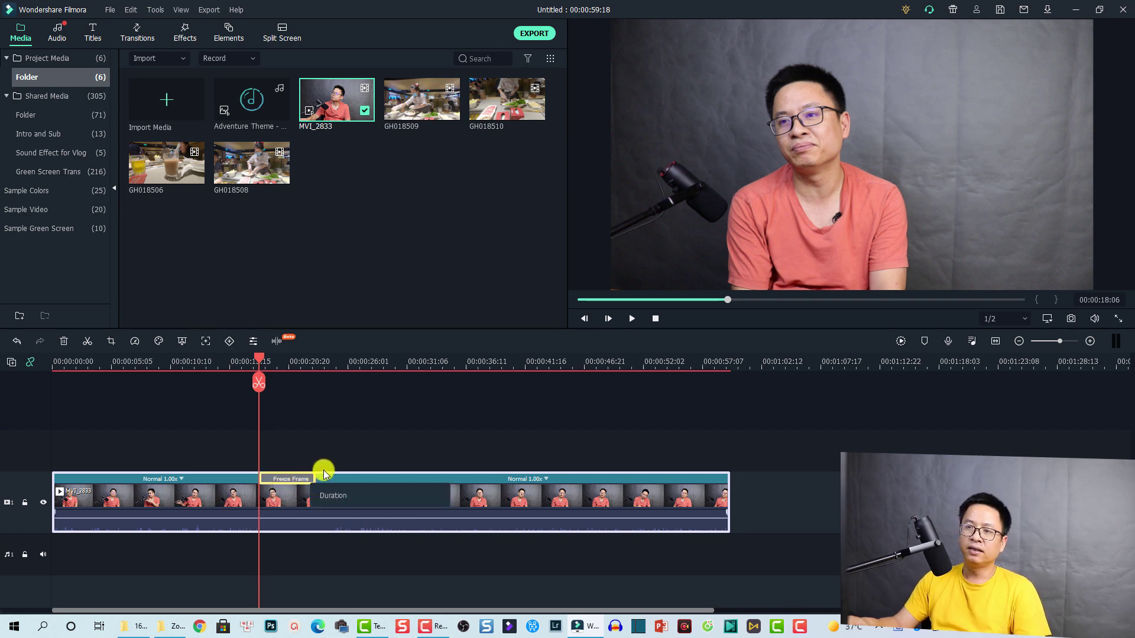
{"action": "left_click", "coordinate": [326, 500]}
Set the freeze frame to 00:00:10:00, then stretch it so the project runs 00:01:10:15
{"action": "double_click", "coordinate": [578, 262]}
{"action": "type", "text": "10:00"}
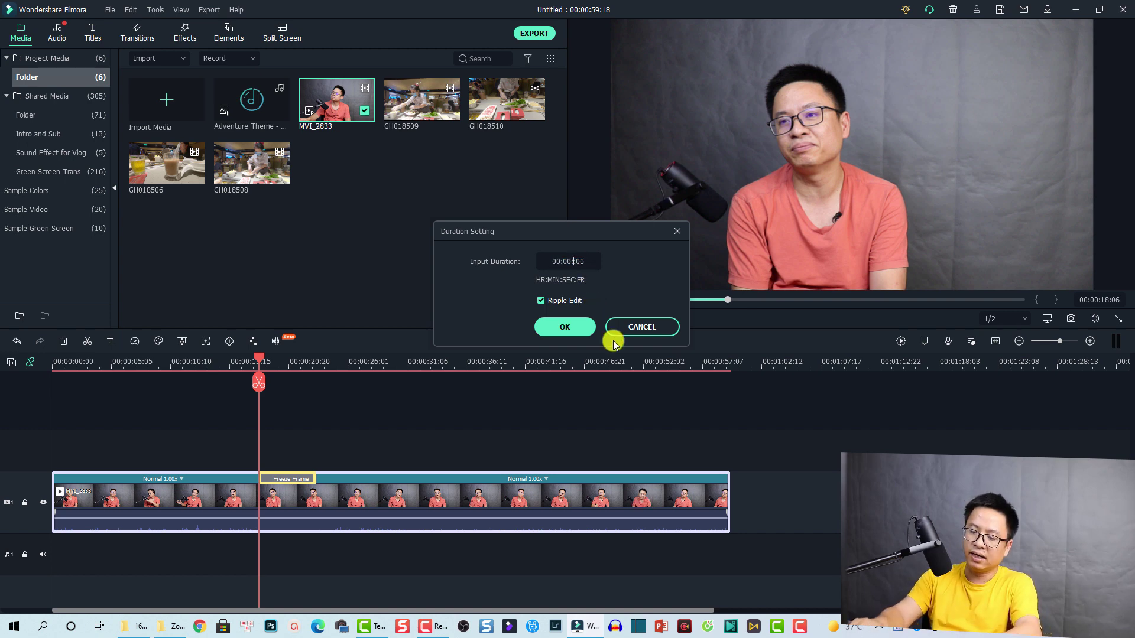
{"action": "left_click", "coordinate": [568, 327]}
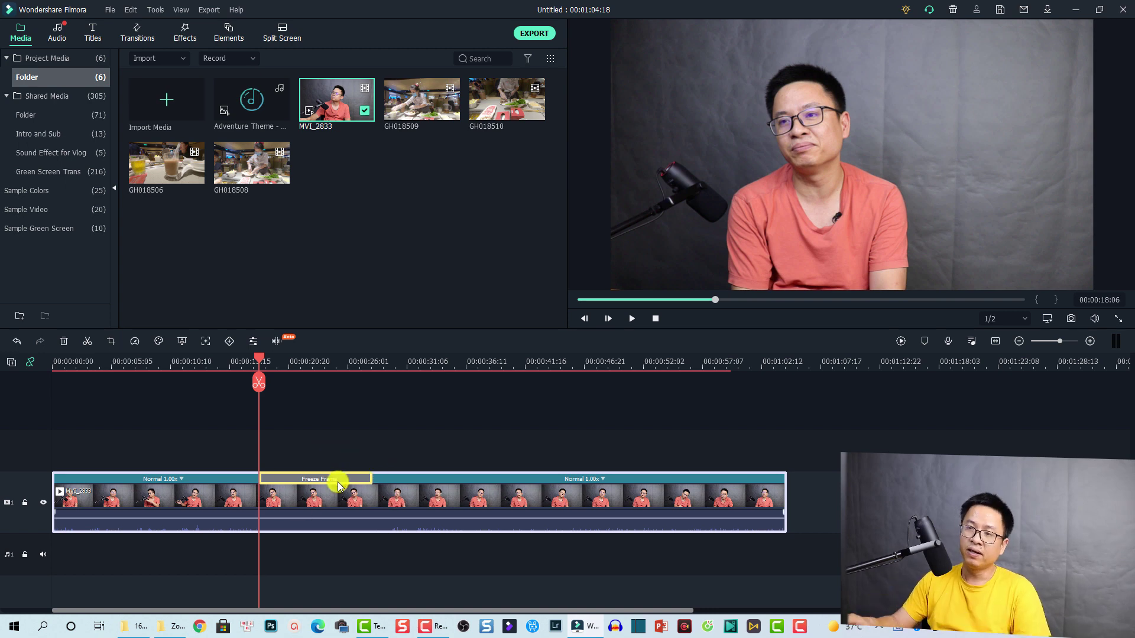
{"action": "mouse_move", "coordinate": [372, 488]}
{"action": "left_mouse_down"}
{"action": "mouse_move", "coordinate": [370, 476]}
{"action": "mouse_move", "coordinate": [329, 475]}
{"action": "mouse_move", "coordinate": [438, 475]}
{"action": "left_mouse_up"}
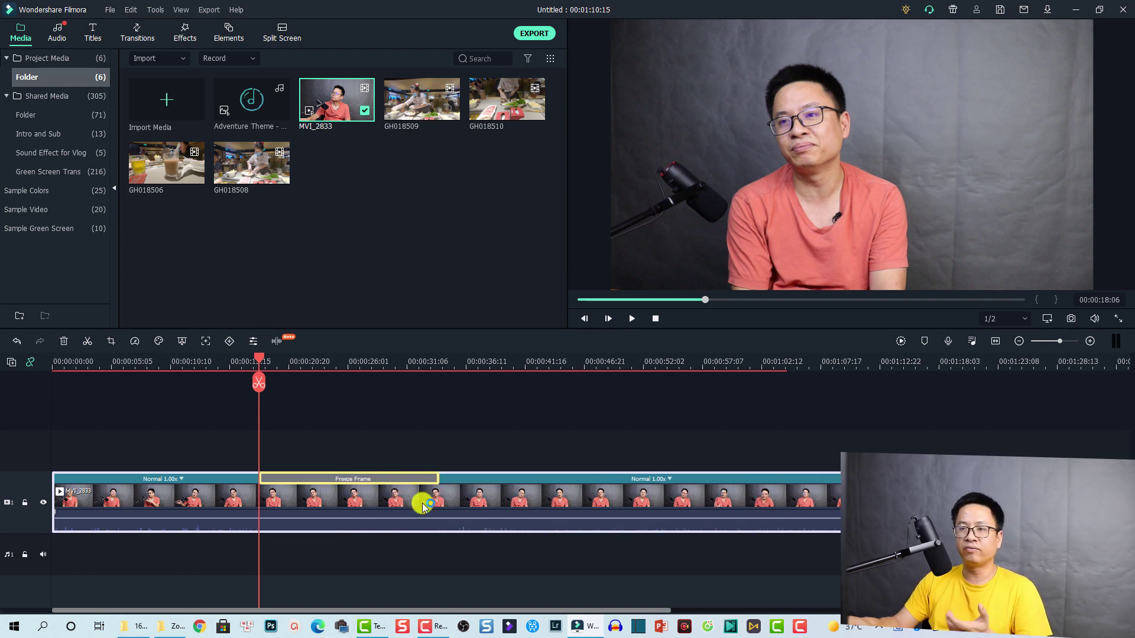
{"action": "left_click", "coordinate": [199, 362]}
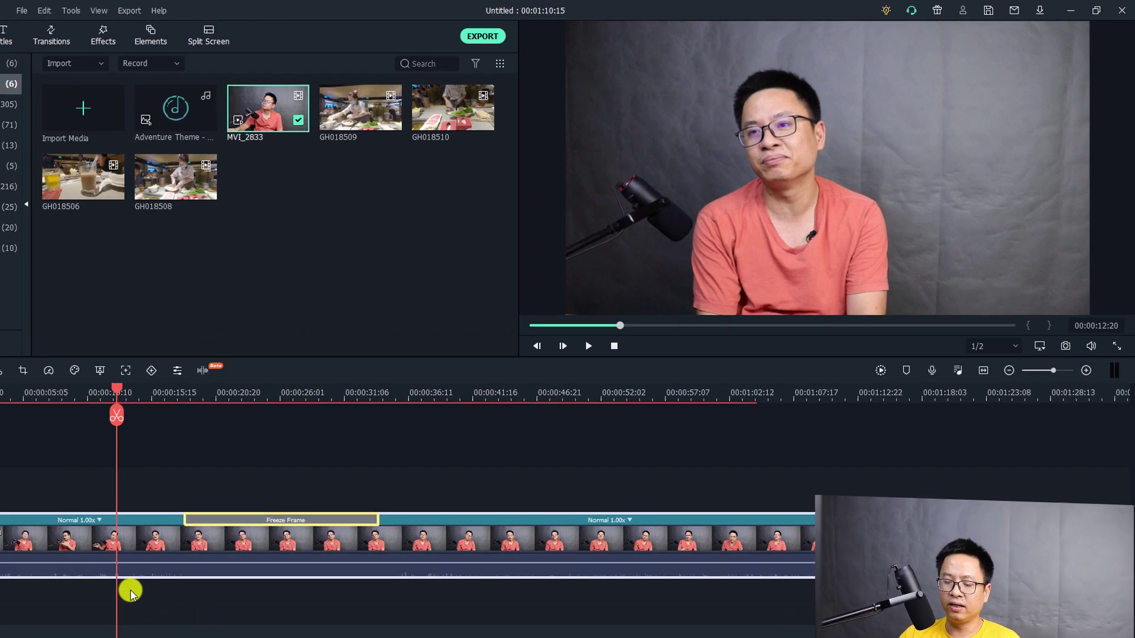
{"action": "key", "text": "space"}
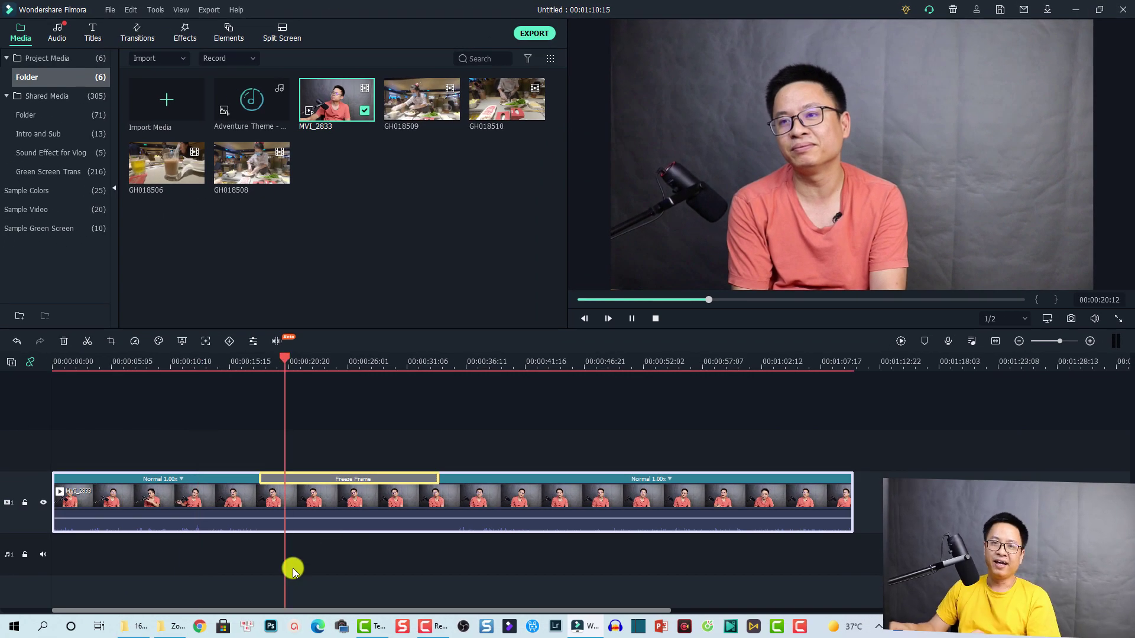
{"action": "key", "text": "space"}
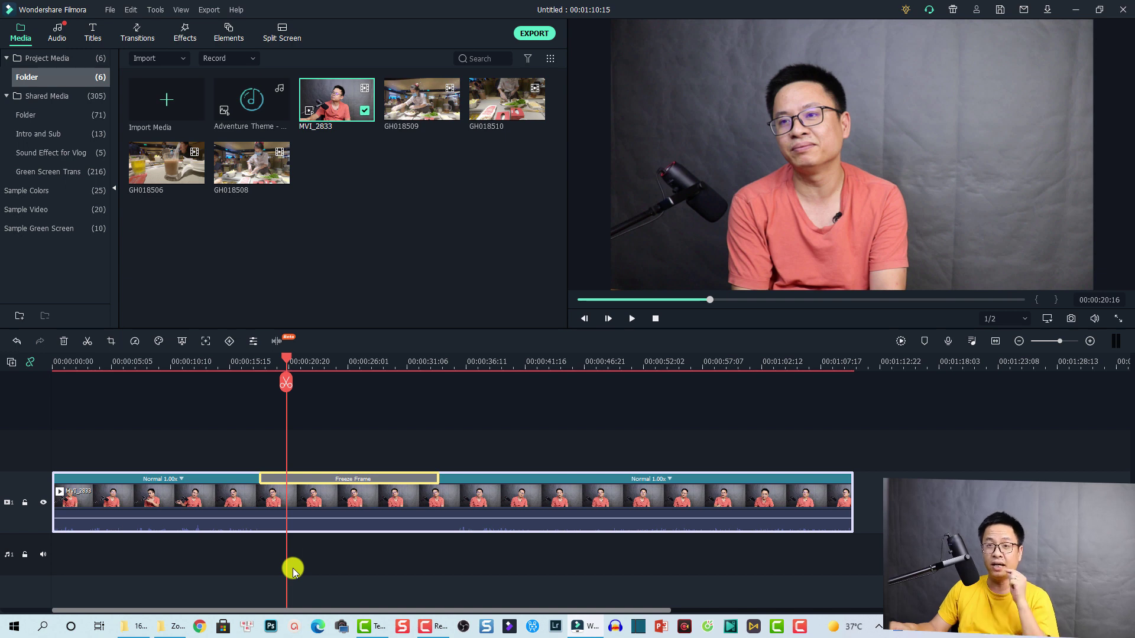
Split MVI_2833 at 00:00:42:10 and save that frame as Snapshot_31.png
{"action": "left_click", "coordinate": [533, 363]}
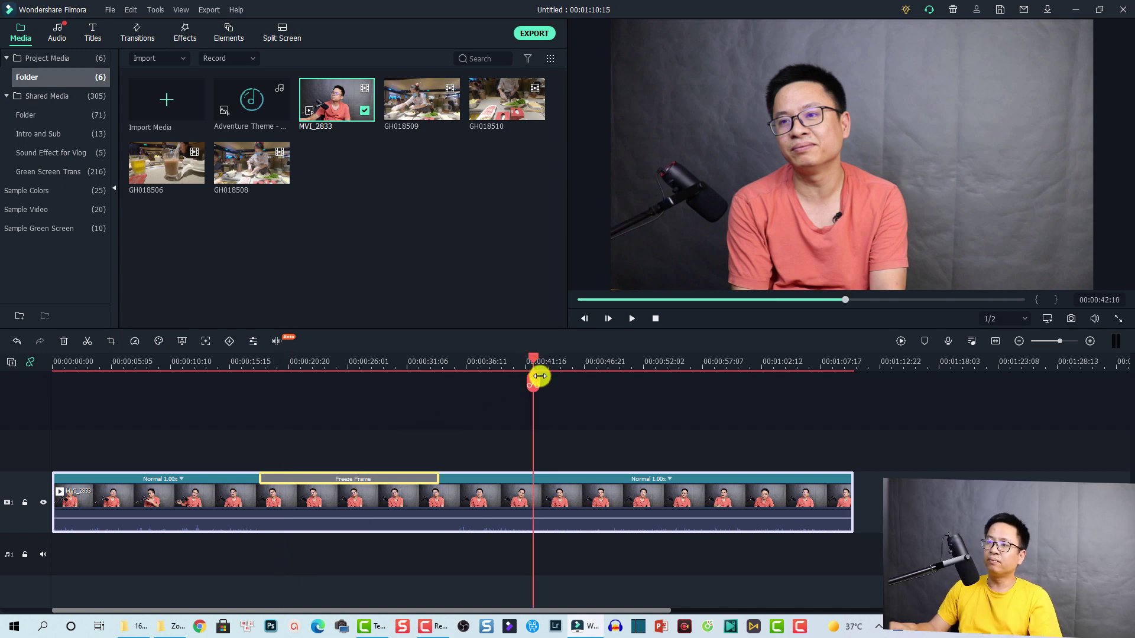
{"action": "left_click", "coordinate": [538, 495]}
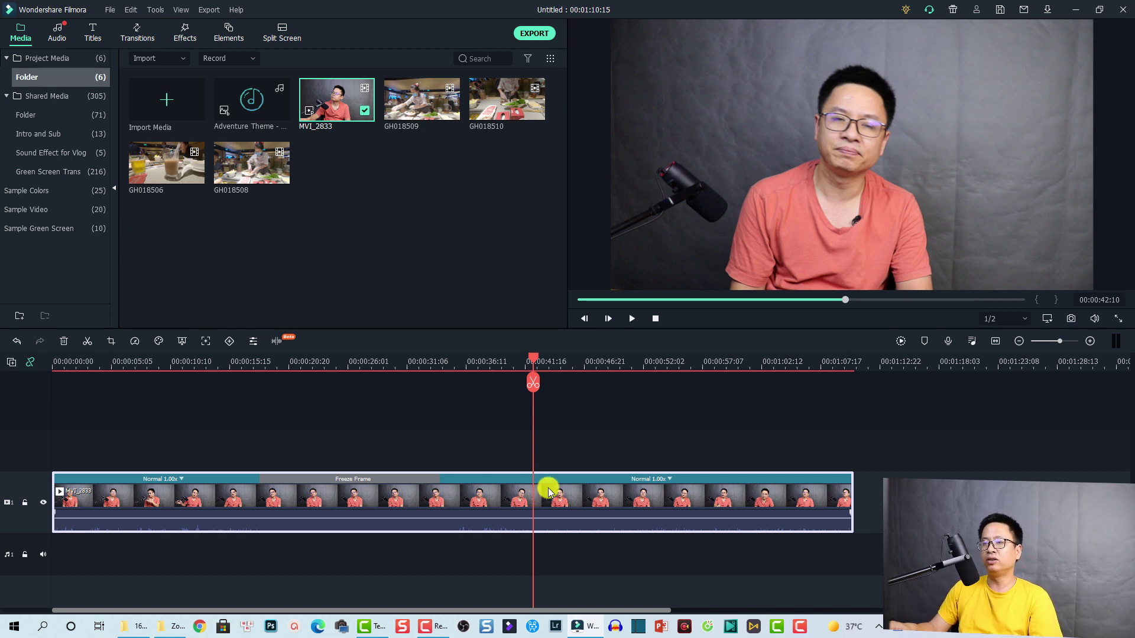
{"action": "left_click", "coordinate": [535, 385]}
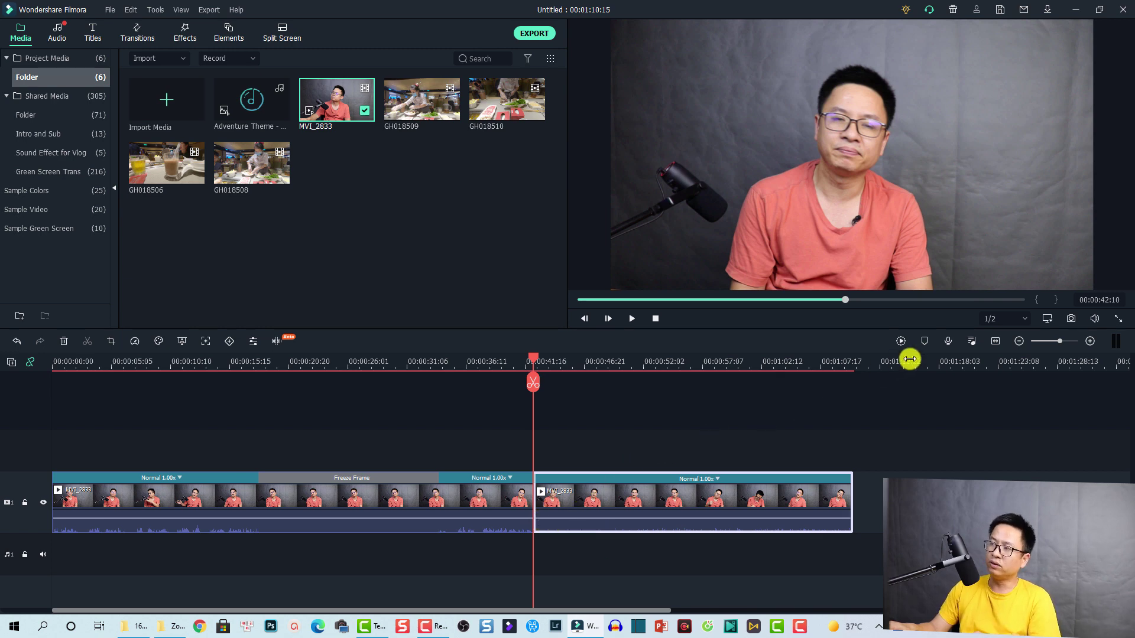
{"action": "left_click", "coordinate": [1071, 319]}
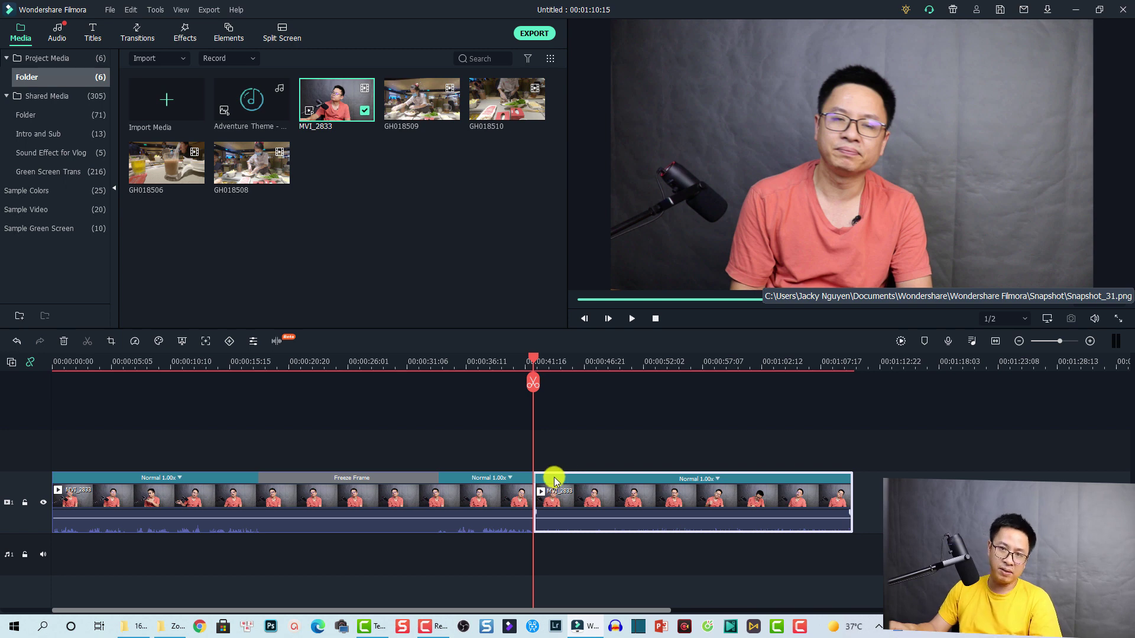
Insert Snapshot_31 between the two MVI_2833 halves and close the gap after it
{"action": "left_click_drag", "start_coordinate": [554, 477], "coordinate": [756, 502]}
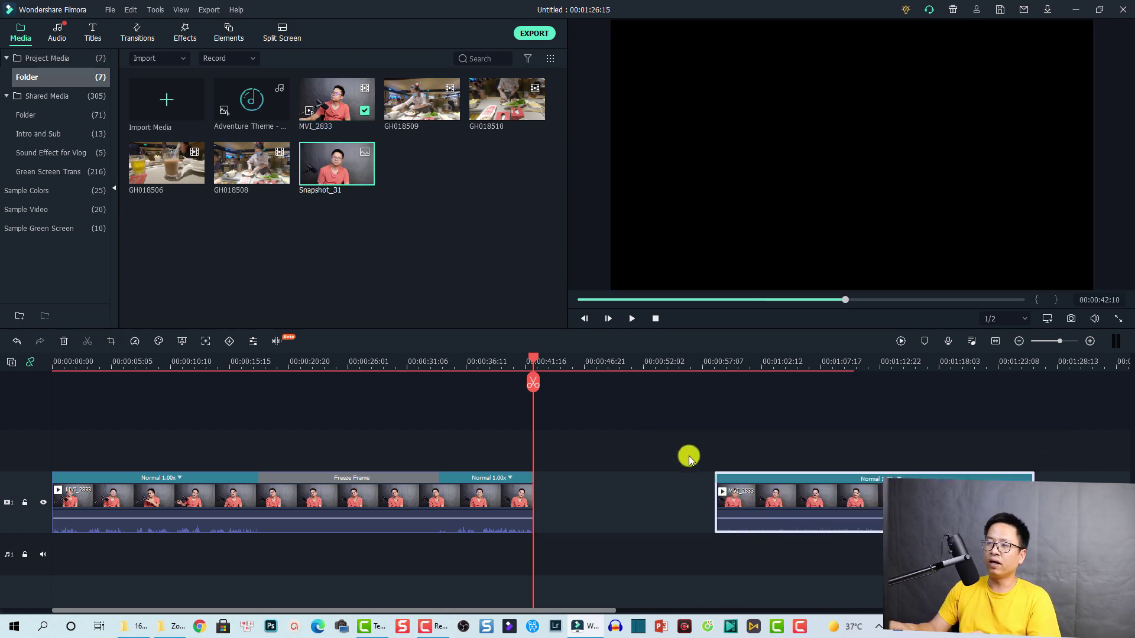
{"action": "left_click_drag", "start_coordinate": [336, 177], "coordinate": [566, 501]}
{"action": "left_click_drag", "start_coordinate": [754, 491], "coordinate": [638, 501]}
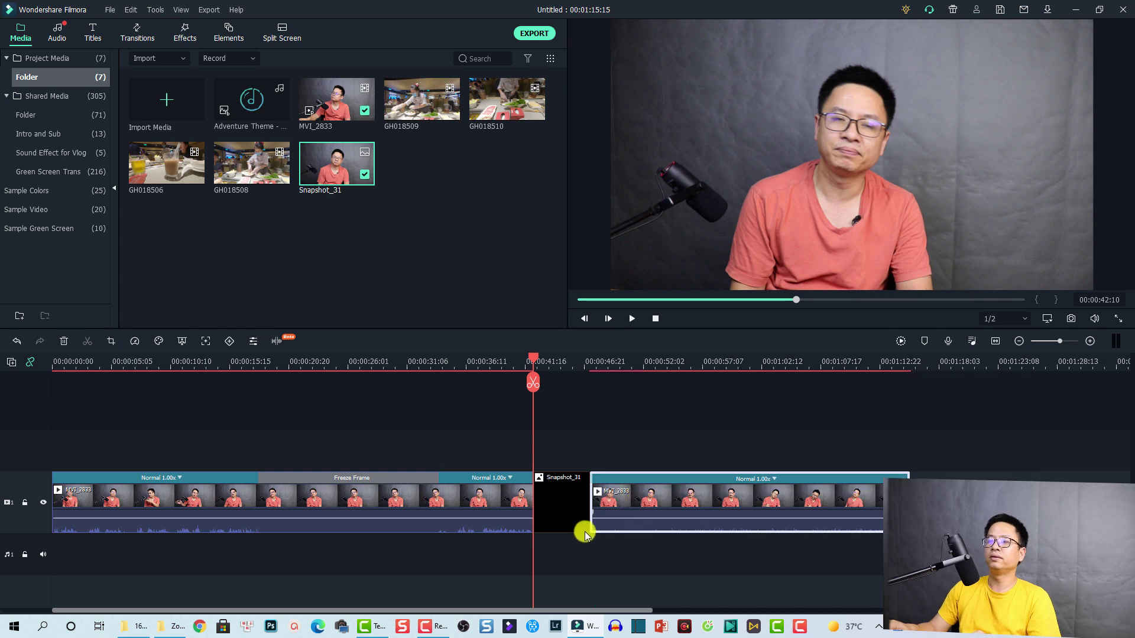
Play back across the inserted snapshot to check the freeze
{"action": "left_click", "coordinate": [515, 368]}
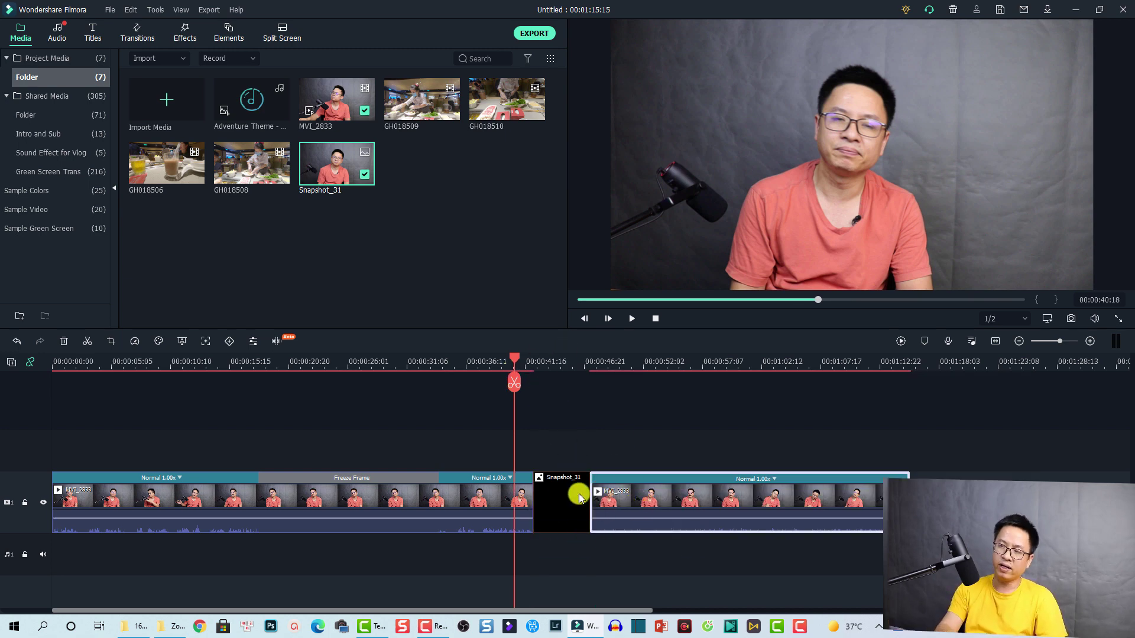
{"action": "key", "text": "space"}
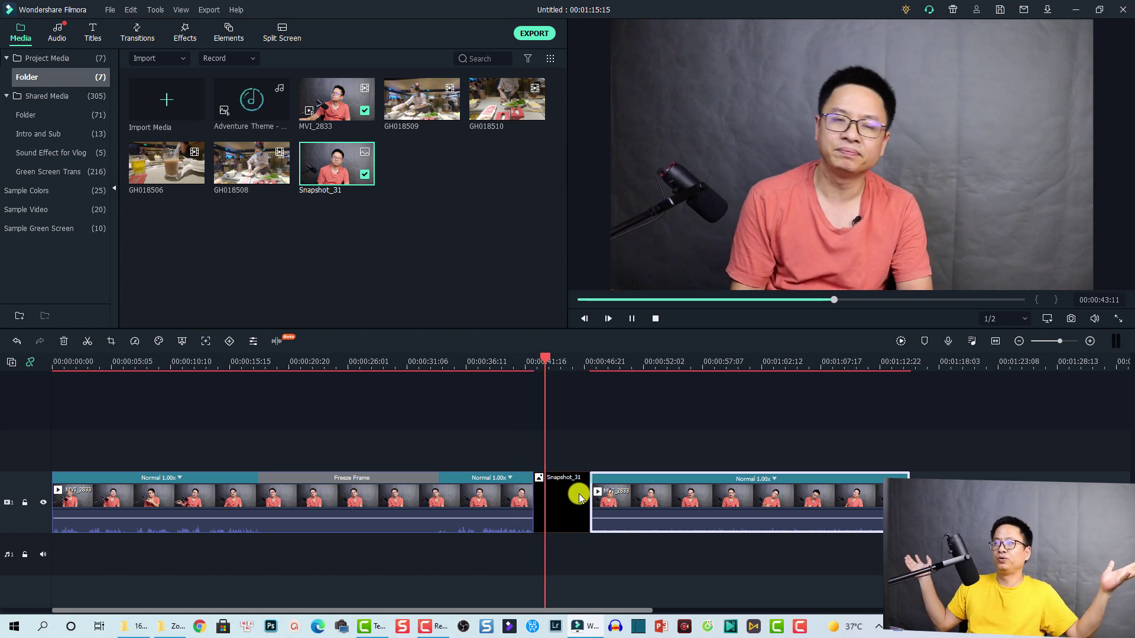
{"action": "key", "text": "space"}
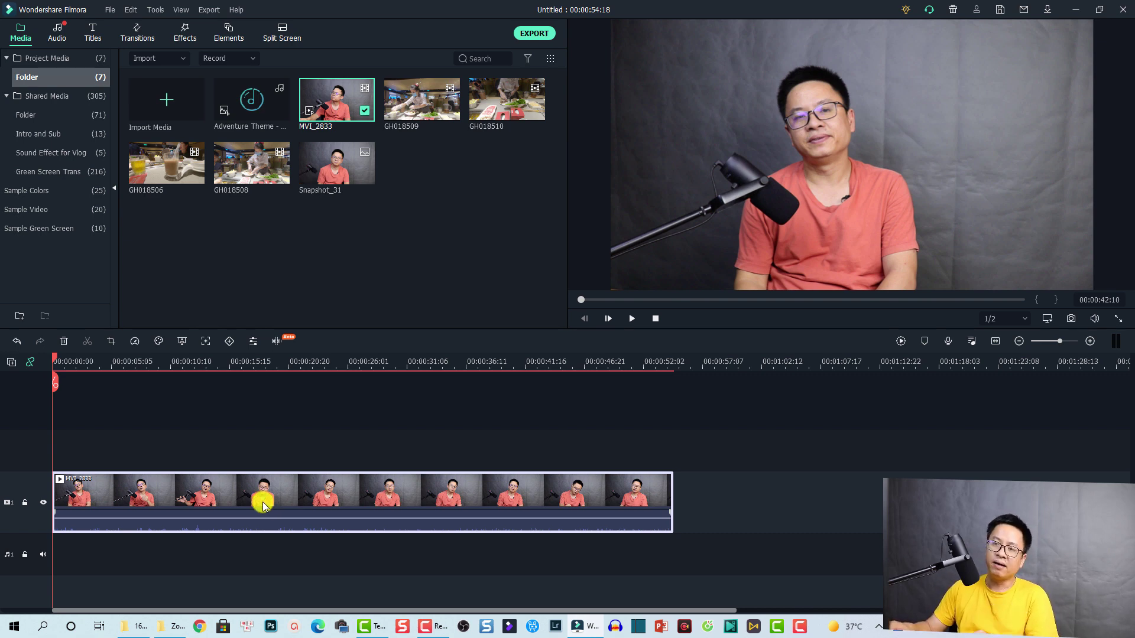
Place Snapshot_31 on a new second track at about 00:00:10
{"action": "left_click", "coordinate": [185, 368]}
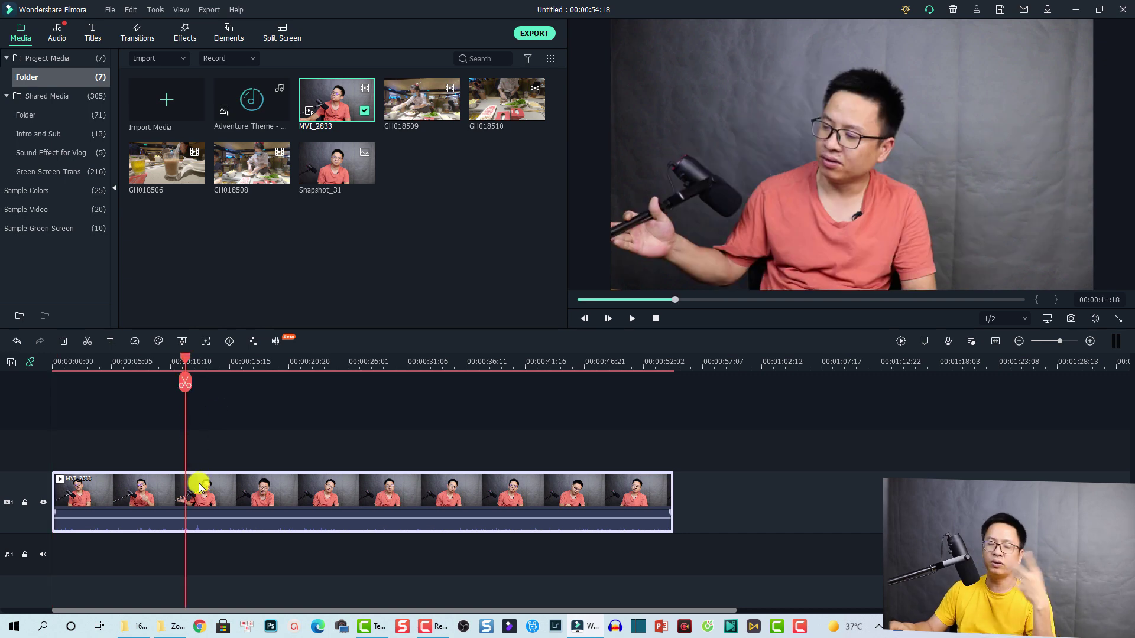
{"action": "left_click", "coordinate": [334, 176]}
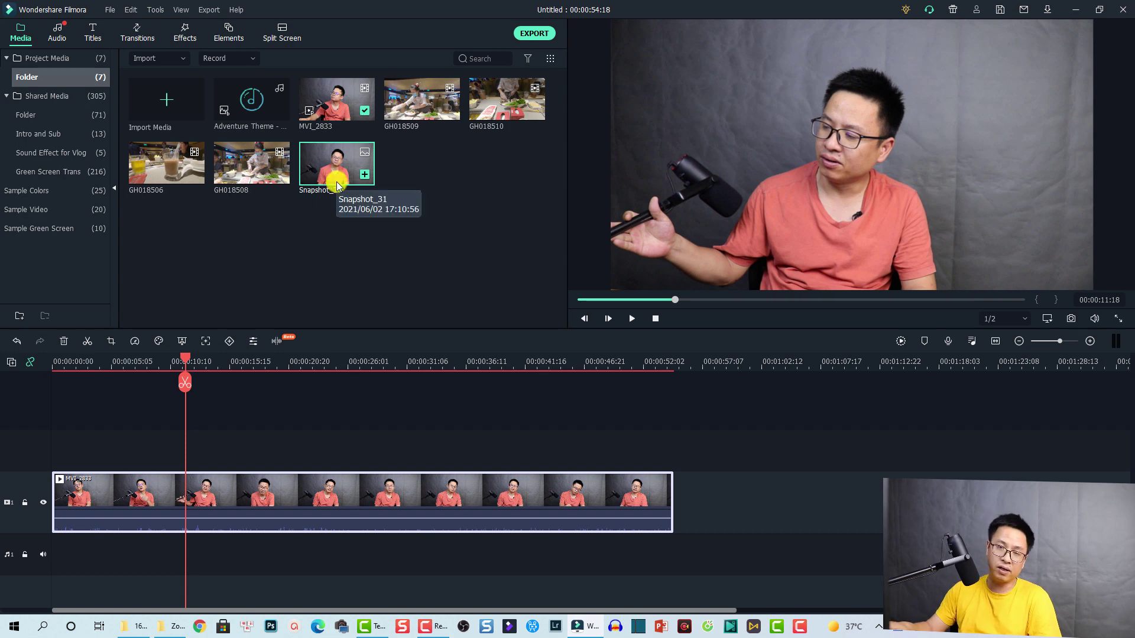
{"action": "left_click_drag", "start_coordinate": [338, 180], "coordinate": [185, 447]}
{"action": "left_click_drag", "start_coordinate": [148, 490], "coordinate": [126, 469]}
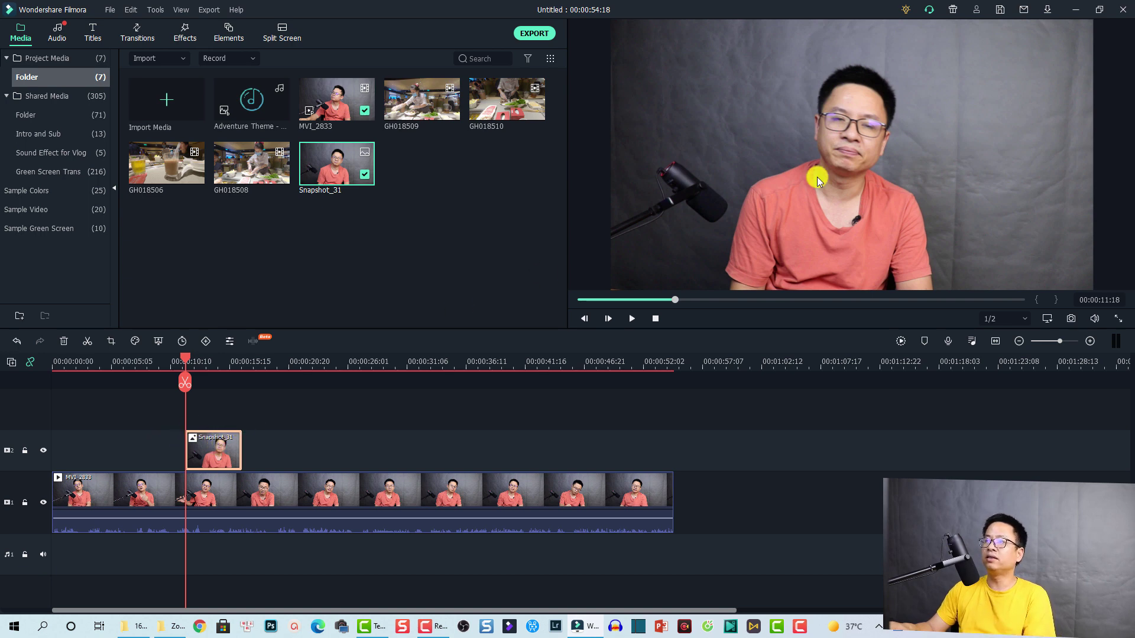
Shrink the snapshot overlay into a small picture-in-picture inset and reposition it
{"action": "left_click", "coordinate": [218, 368]}
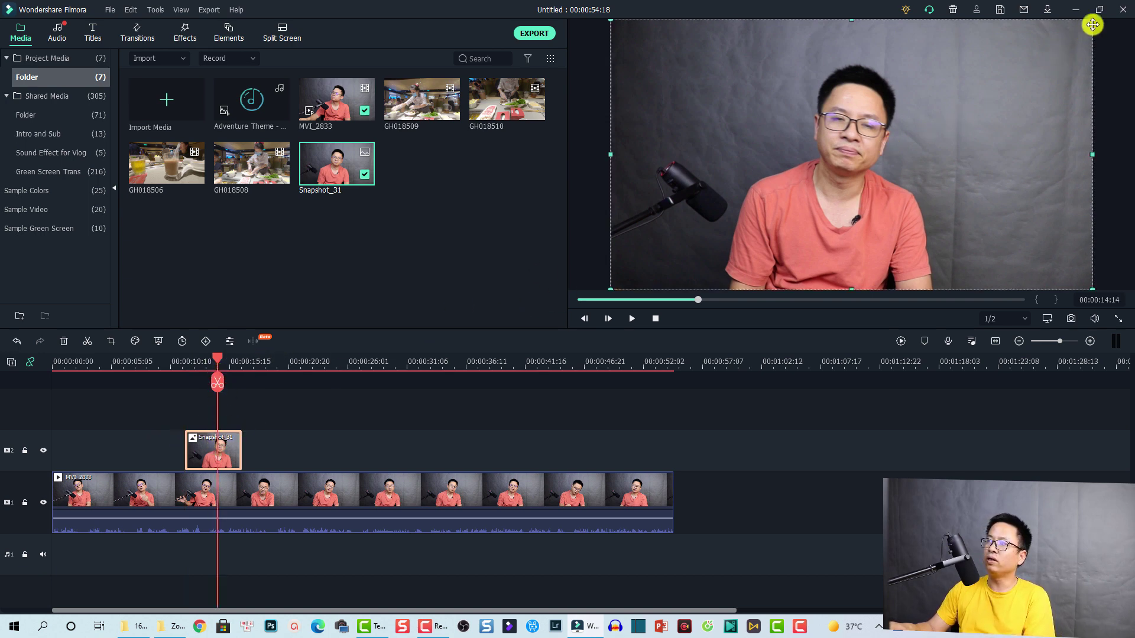
{"action": "left_click_drag", "start_coordinate": [1092, 22], "coordinate": [813, 180]}
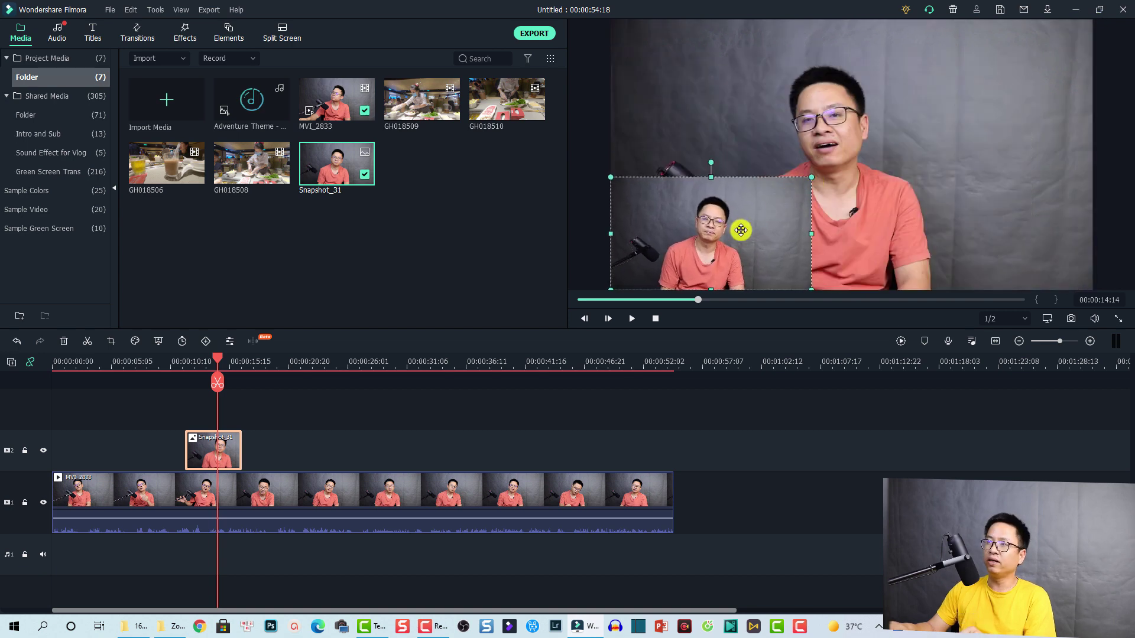
{"action": "left_click_drag", "start_coordinate": [734, 229], "coordinate": [734, 193]}
{"action": "left_click_drag", "start_coordinate": [684, 223], "coordinate": [689, 176]}
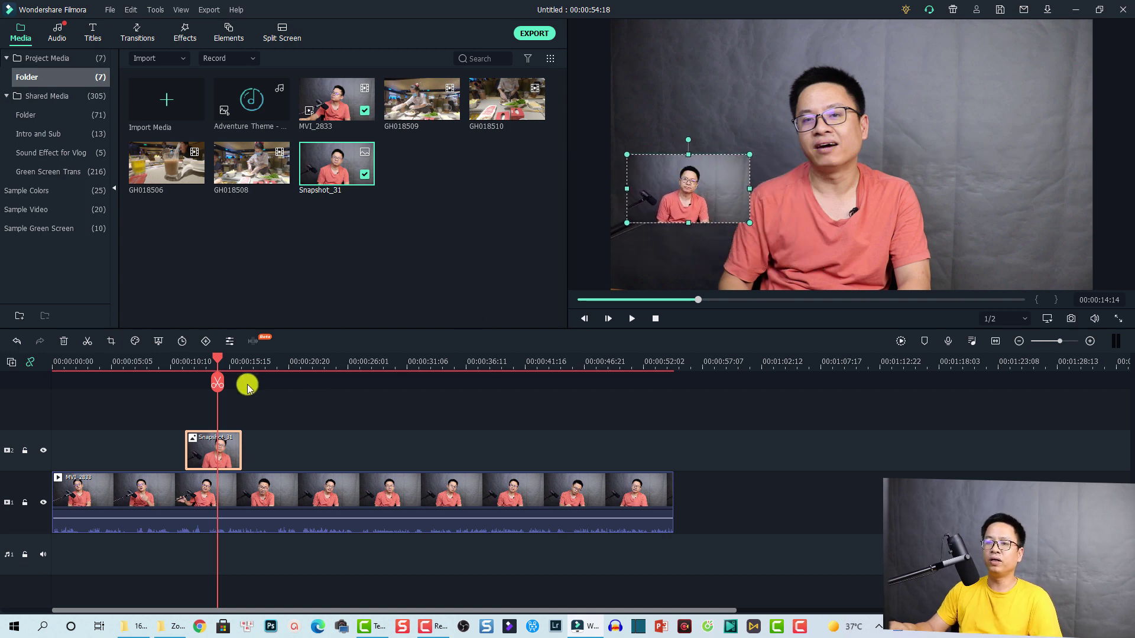
Play from just before the overlay to preview the snapshot inset
{"action": "left_click", "coordinate": [174, 362]}
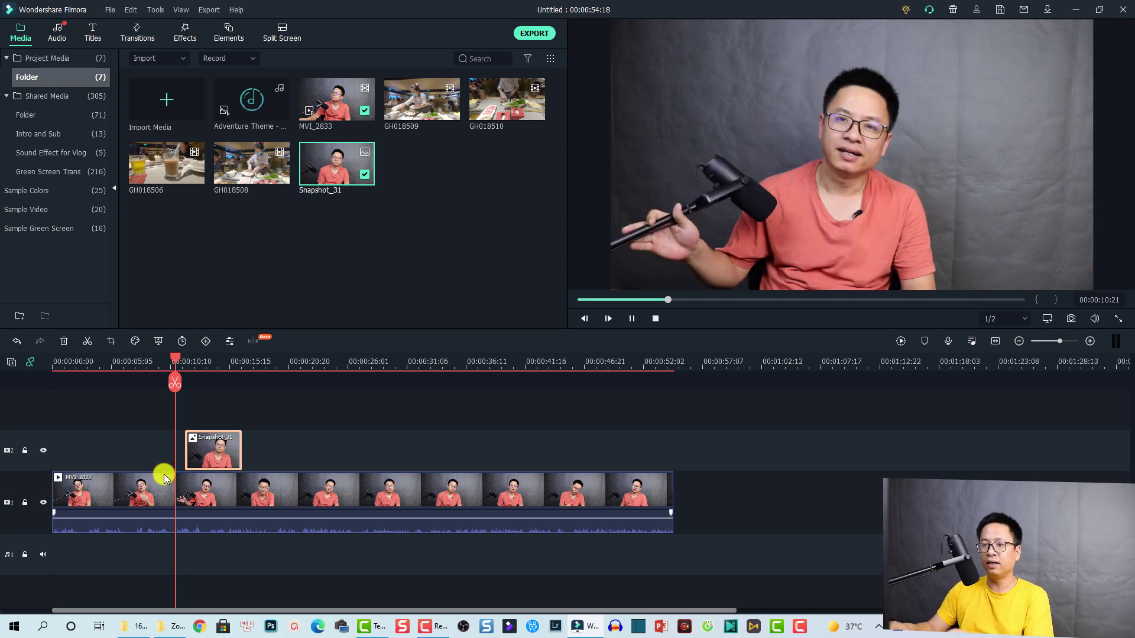
{"action": "key", "text": "space"}
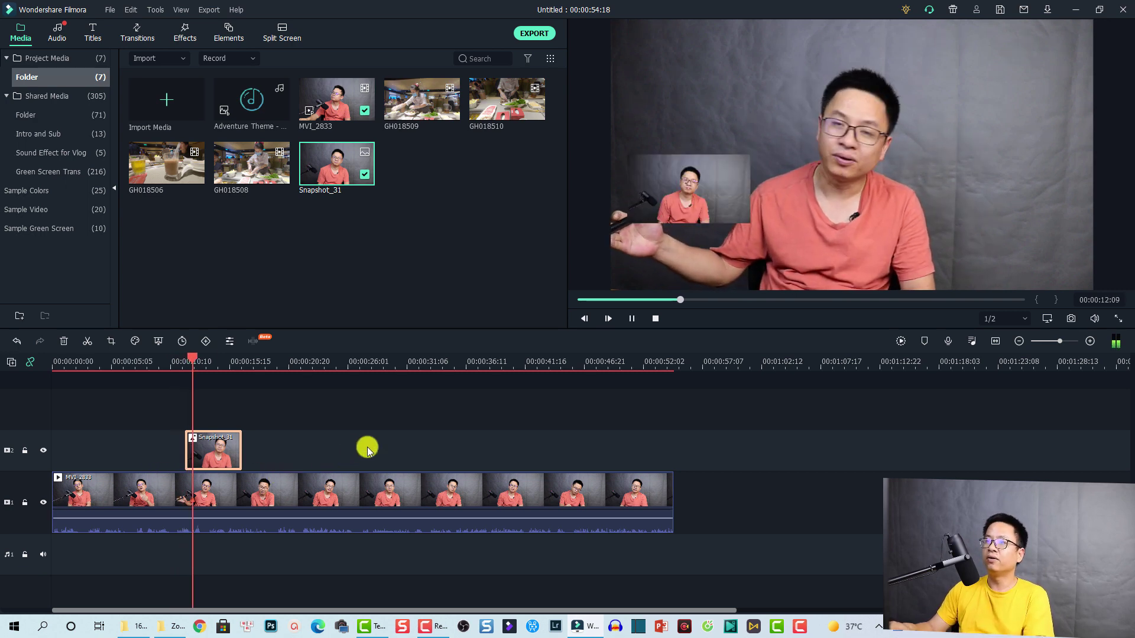
{"action": "left_click", "coordinate": [684, 215]}
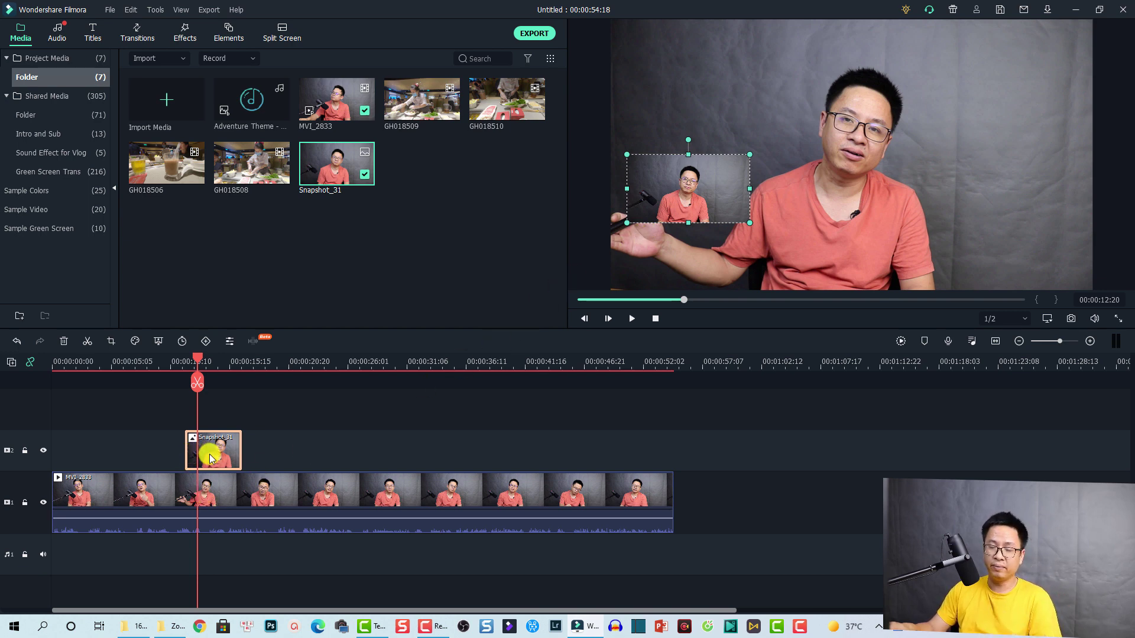
{"action": "left_click", "coordinate": [322, 371]}
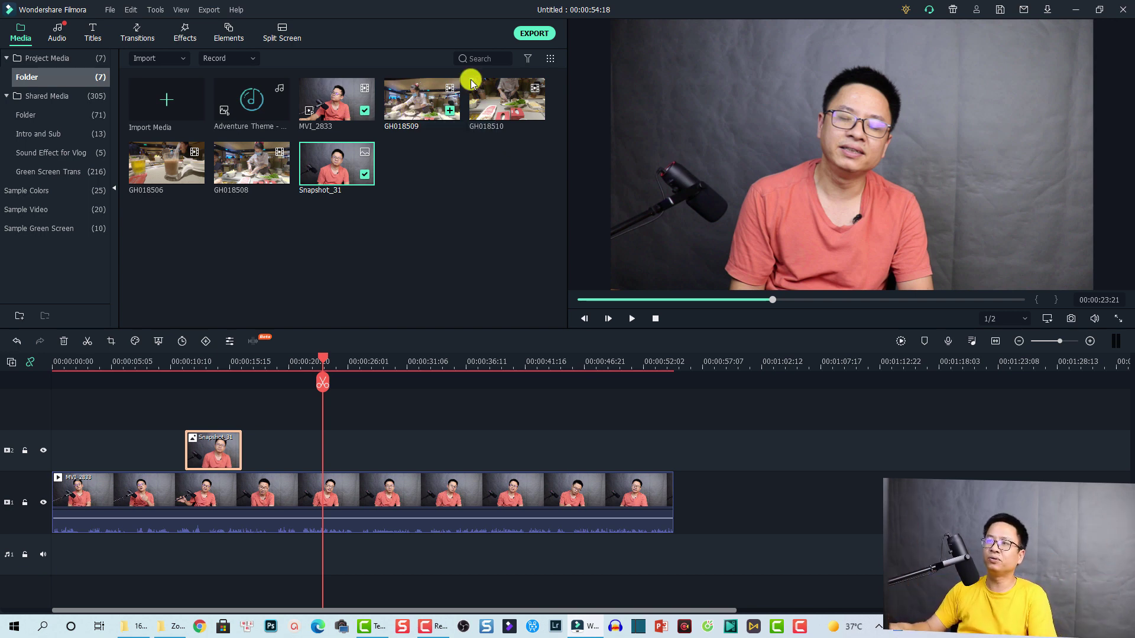
Lay GH018509 on track 2 from about 00:00:20 and mute its audio
{"action": "left_click_drag", "start_coordinate": [462, 90], "coordinate": [326, 453]}
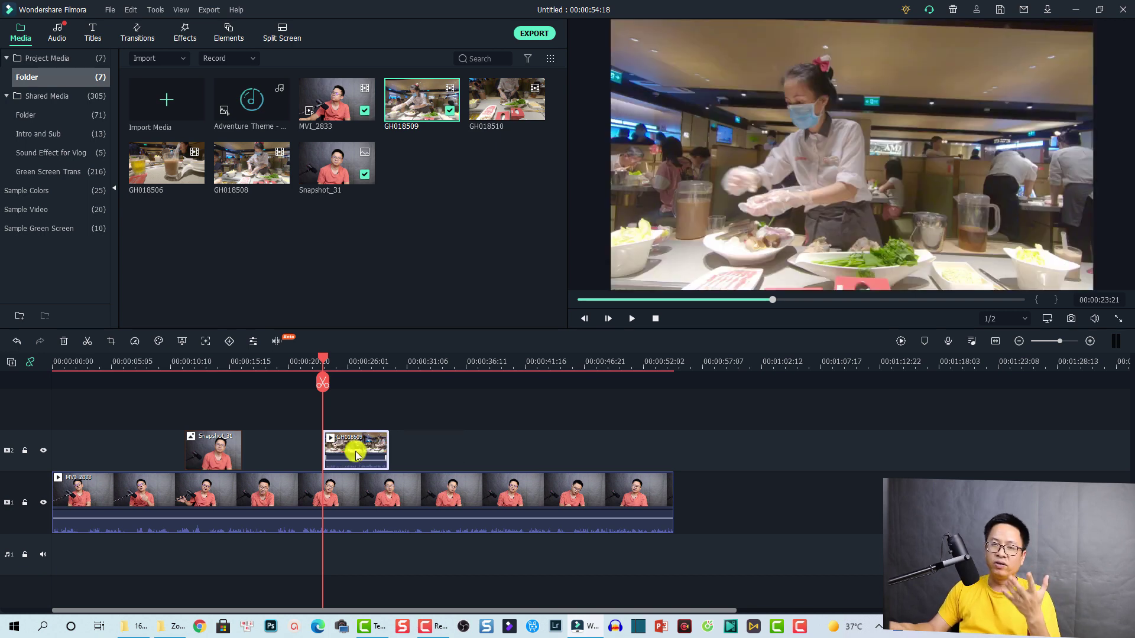
{"action": "left_click_drag", "start_coordinate": [431, 413], "coordinate": [315, 454]}
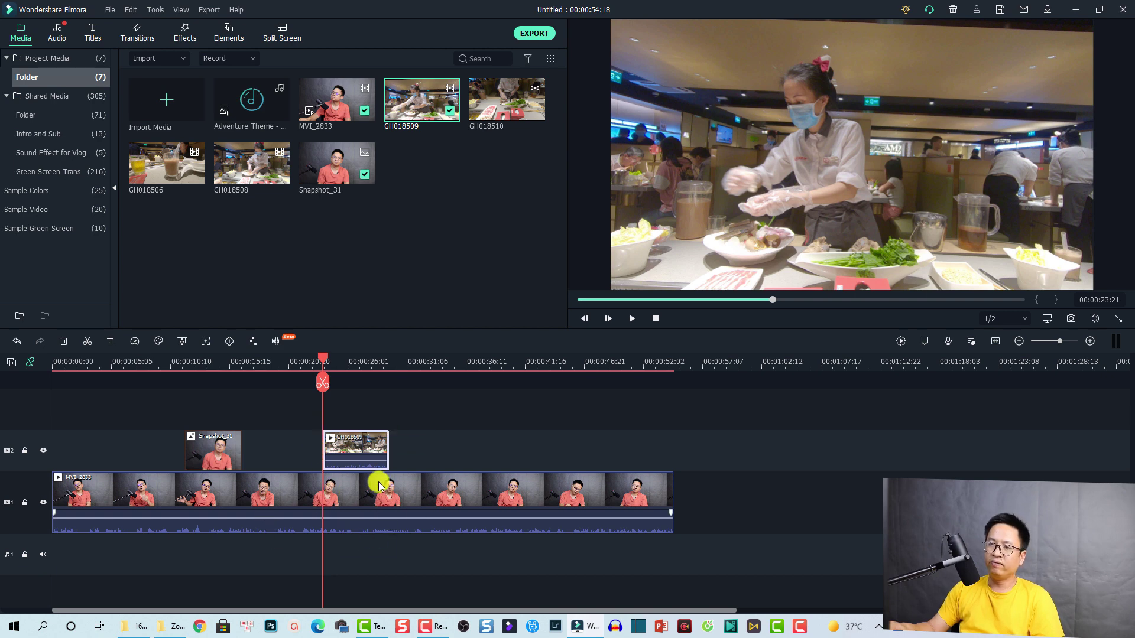
{"action": "right_click", "coordinate": [352, 449]}
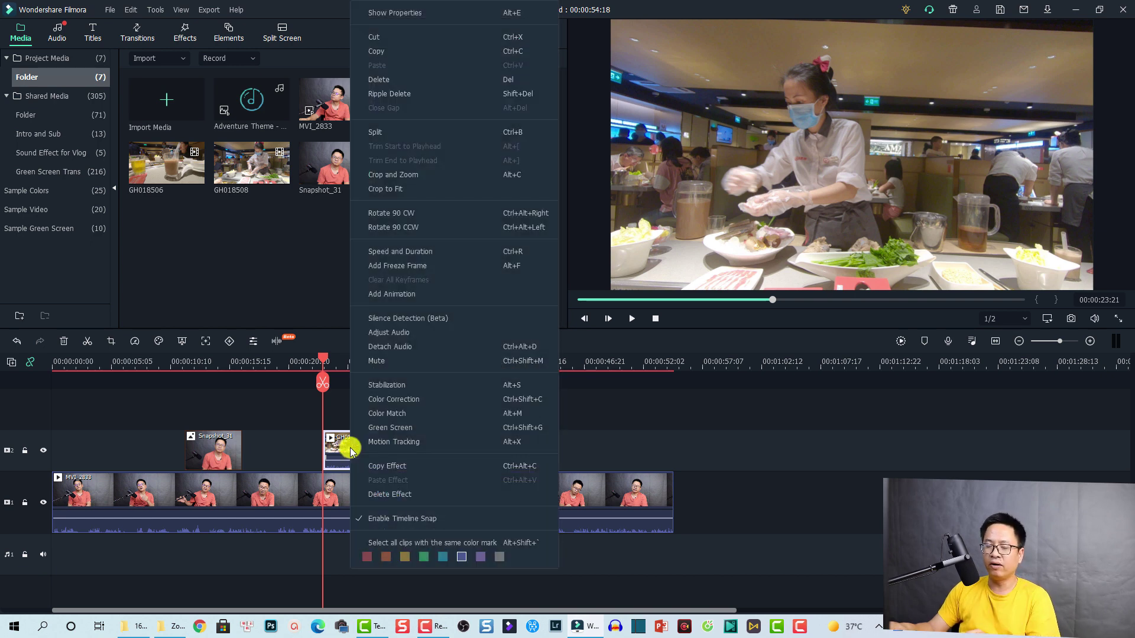
{"action": "left_click", "coordinate": [376, 361]}
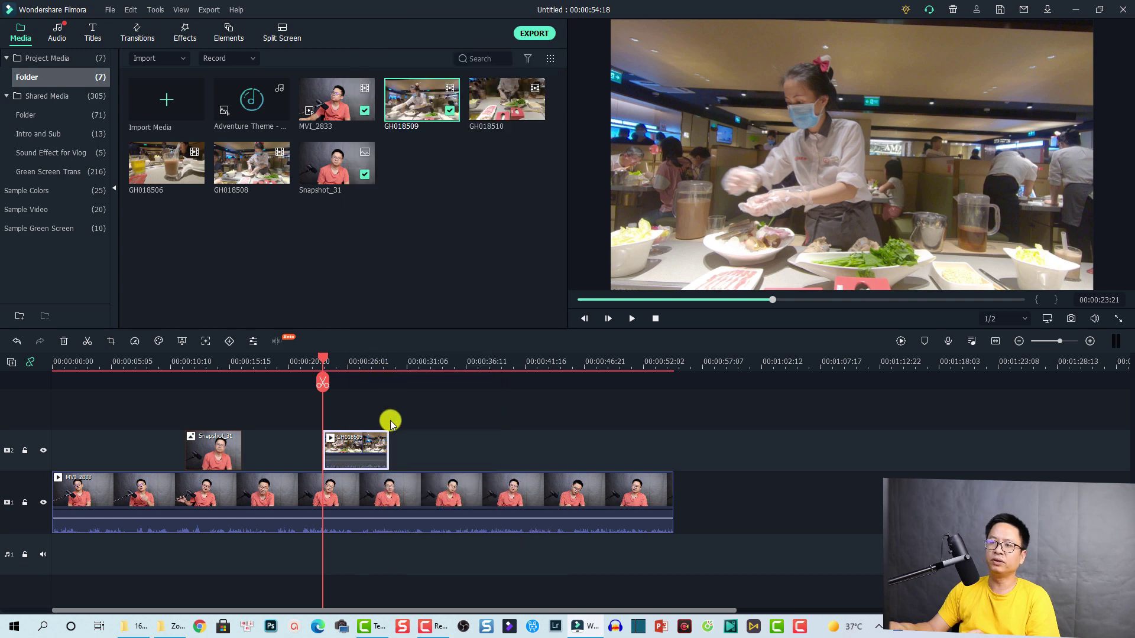
{"action": "left_click", "coordinate": [356, 366]}
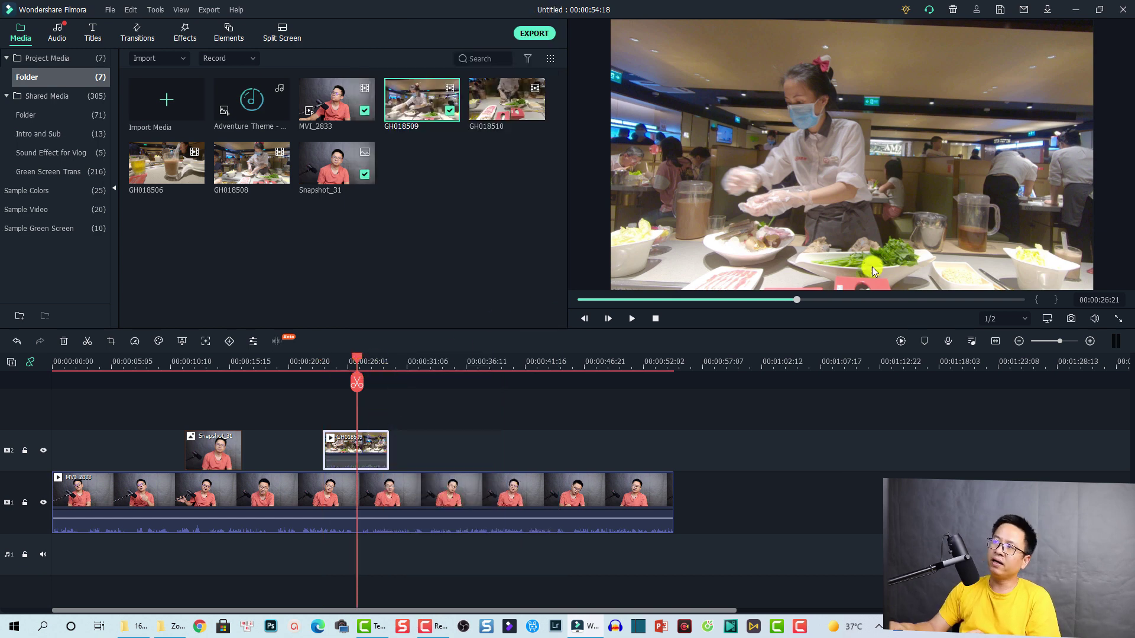